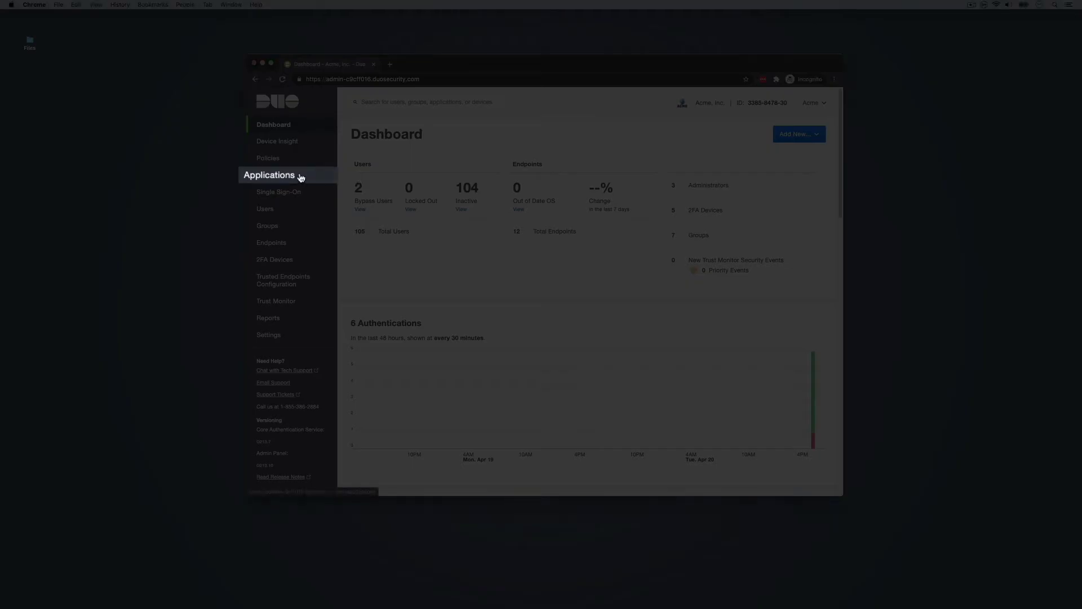
# Open the ACME Example Application and start creating a new policy to apply to groups of users.
pyautogui.click(301, 177)
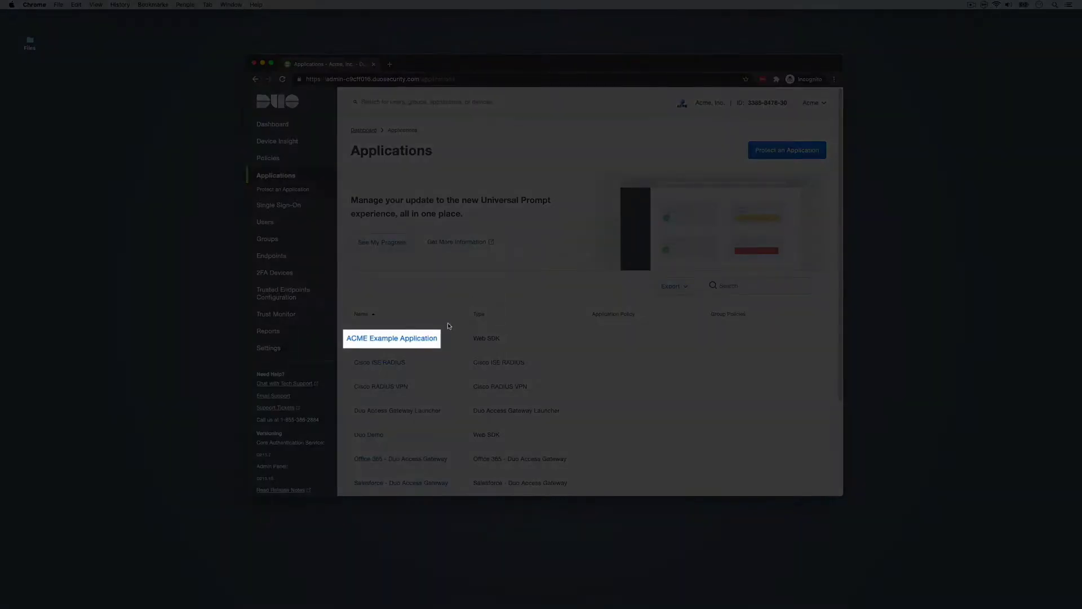
pyautogui.click(438, 342)
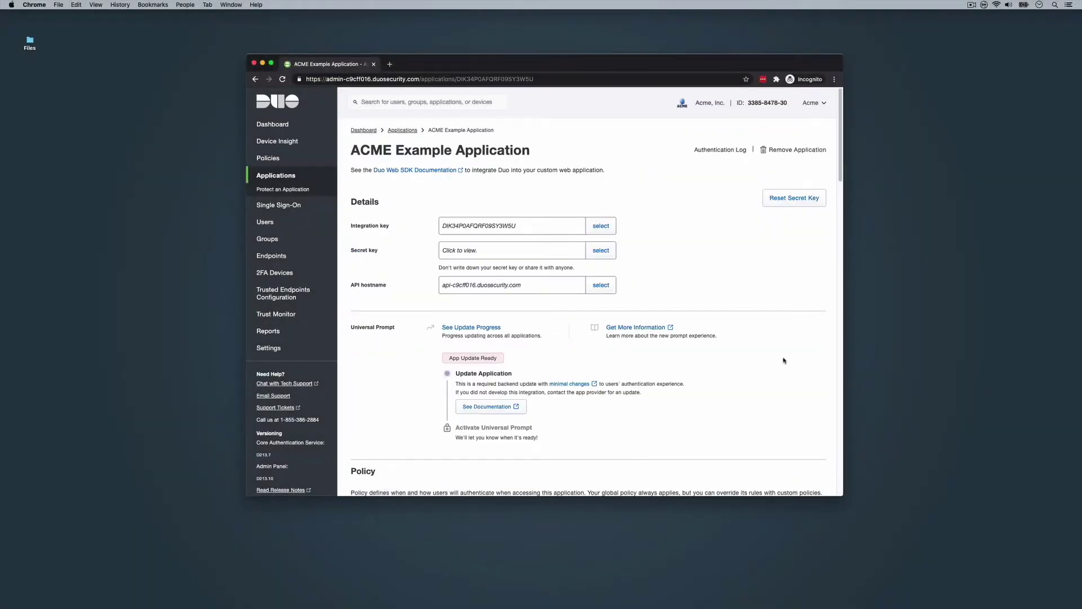
pyautogui.scroll(-10, 833, 213)
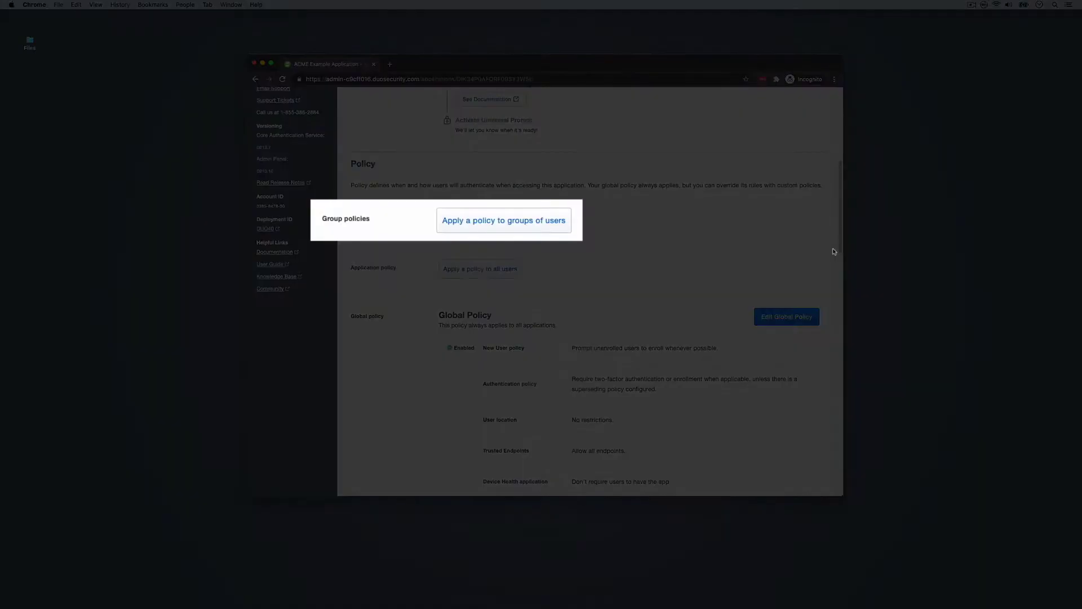
pyautogui.click(565, 231)
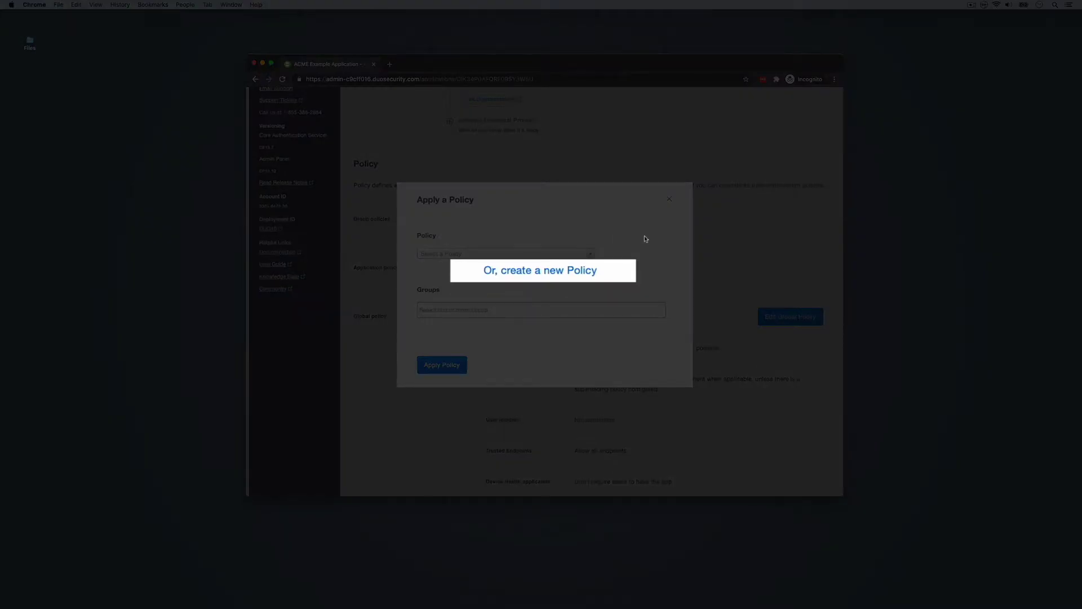
pyautogui.click(586, 271)
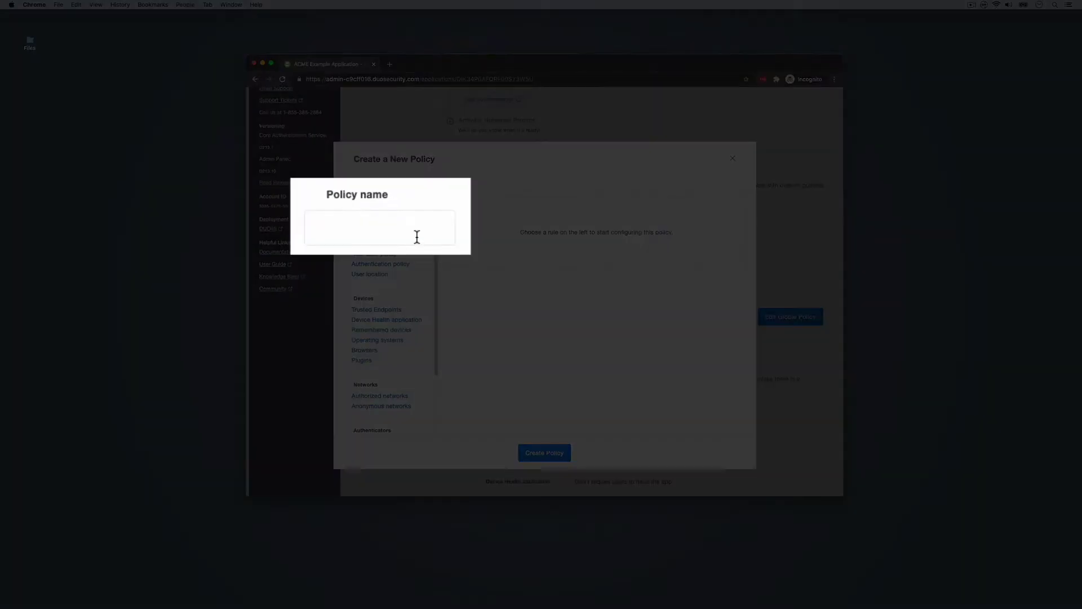
# Name the policy "Device Health Application Test" and add the Device Health application rule to it.
pyautogui.click(412, 228)
pyautogui.write('Device Health Appl')
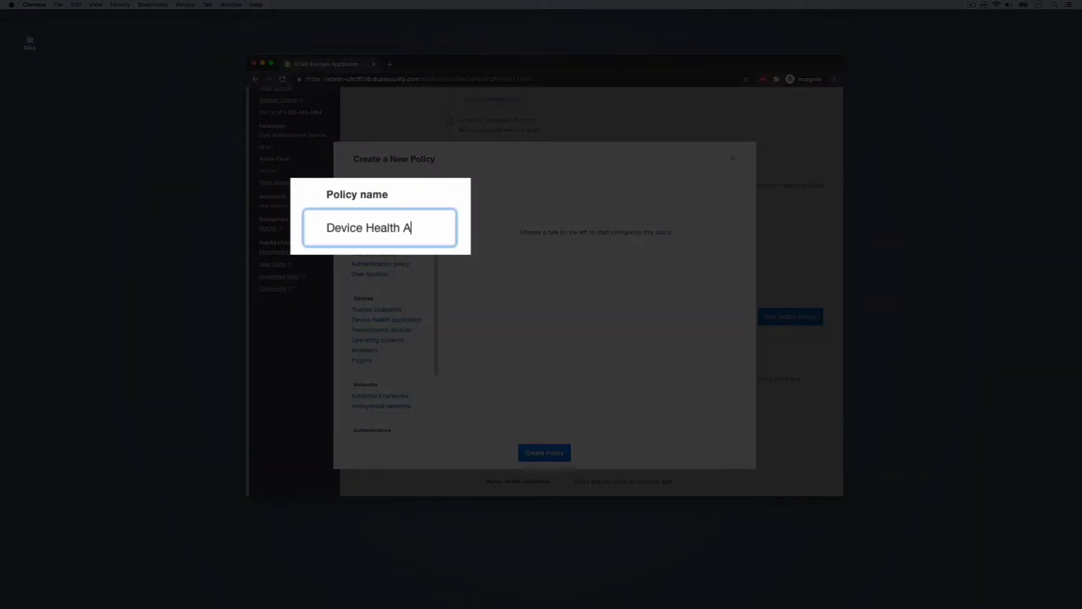
pyautogui.write('ication Test')
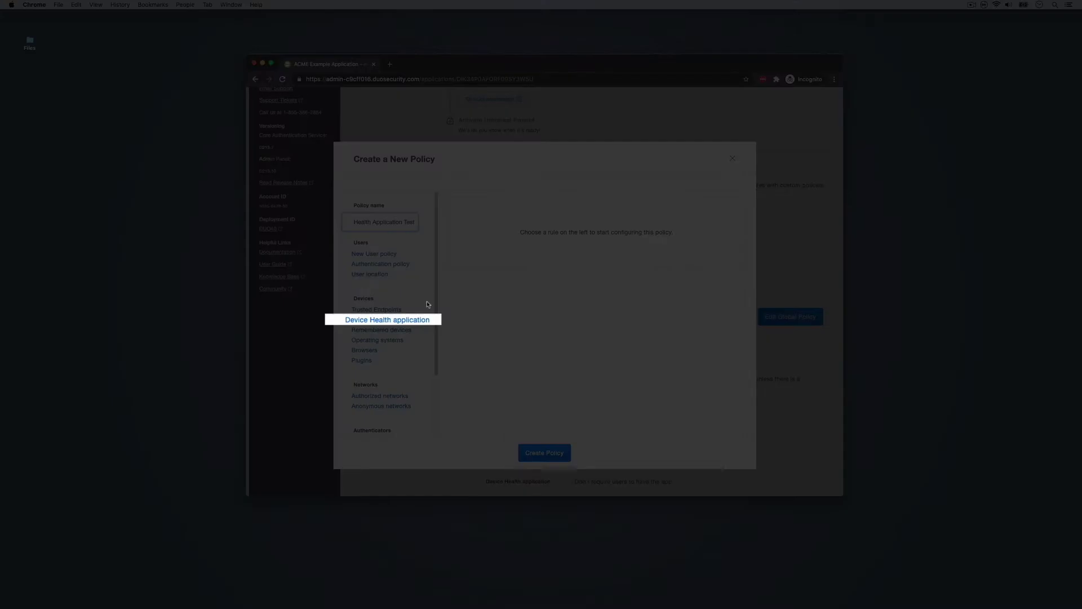
pyautogui.click(424, 321)
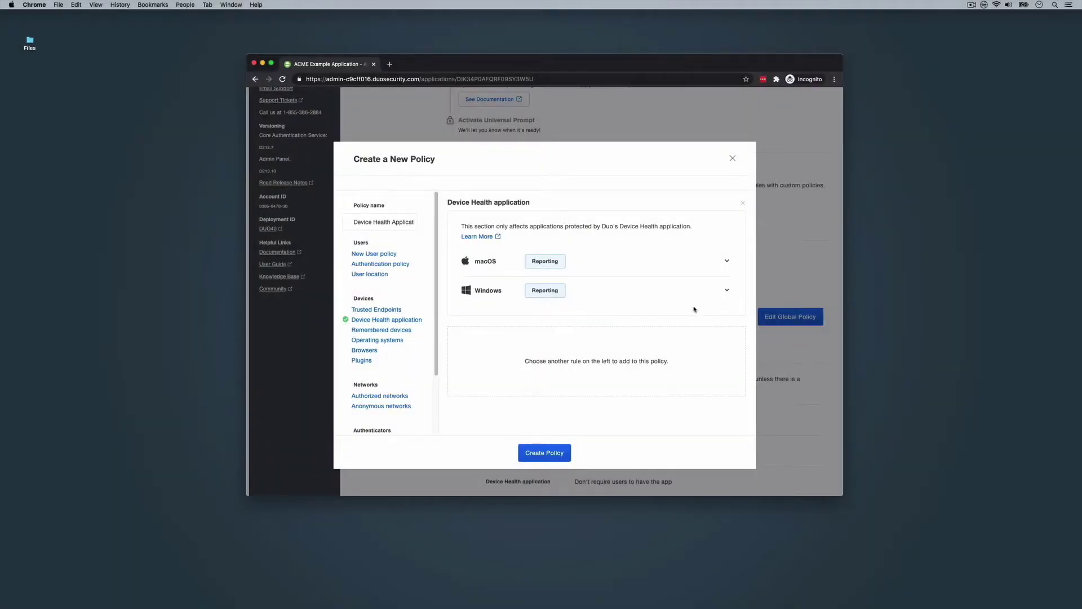
# Set the macOS section of the Device Health application rule to require users to have the app.
pyautogui.click(729, 262)
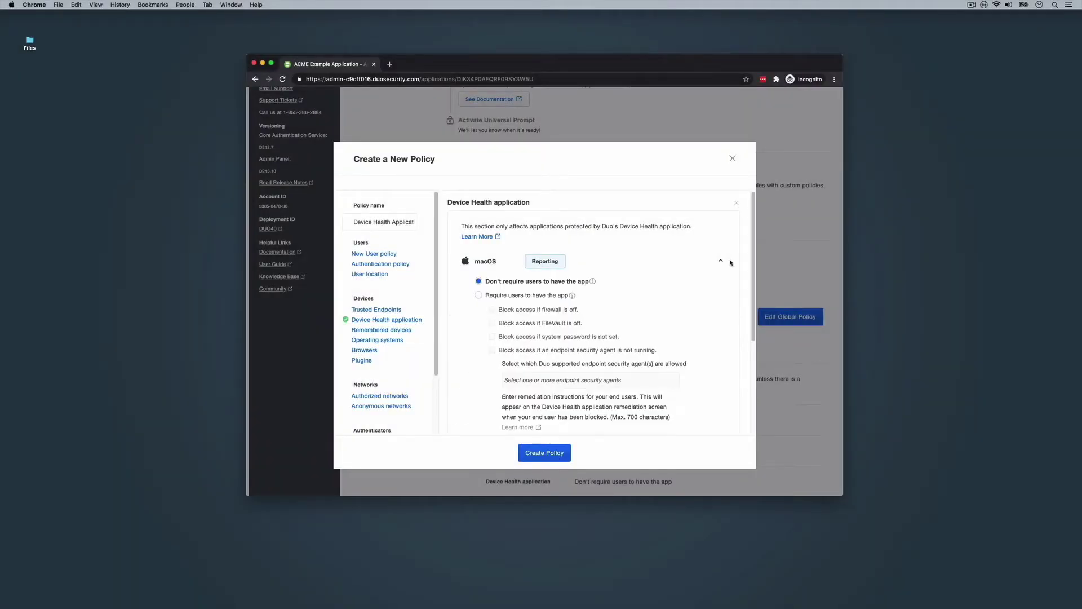
pyautogui.scroll(-2, 744, 276)
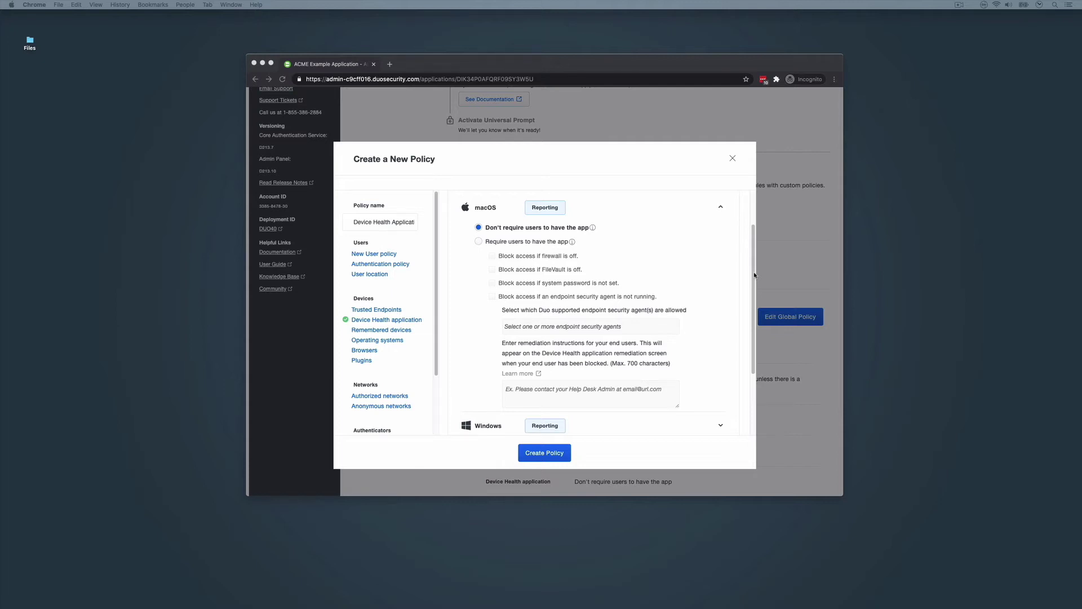
pyautogui.click(476, 242)
pyautogui.click(477, 243)
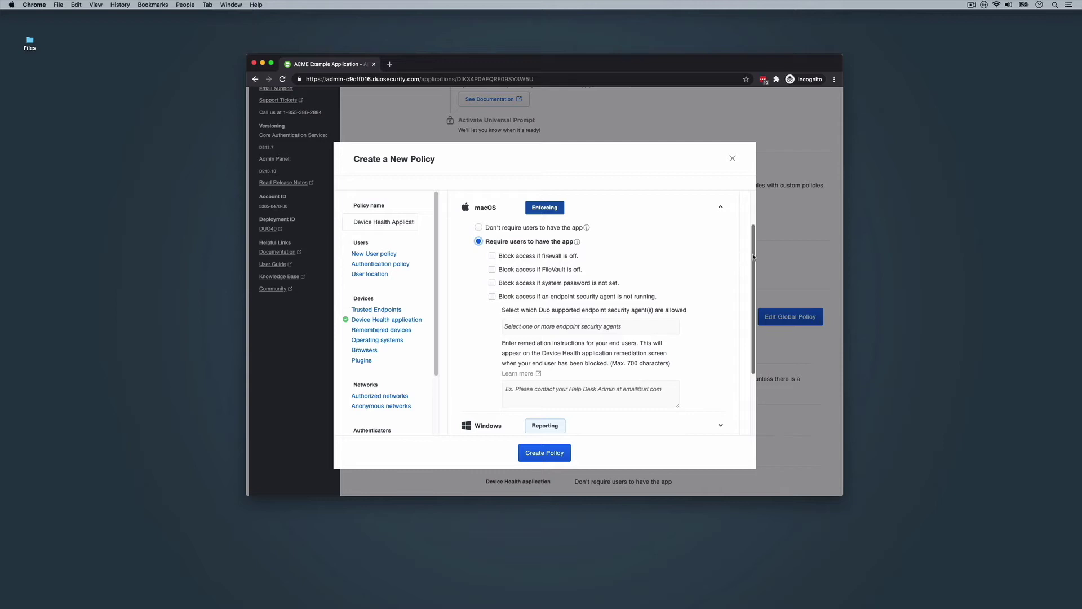
# Require Windows users to have the app as well, and collapse both operating system sections of the rule.
pyautogui.scroll(-3, 752, 253)
pyautogui.click(722, 384)
pyautogui.scroll(-10, 755, 263)
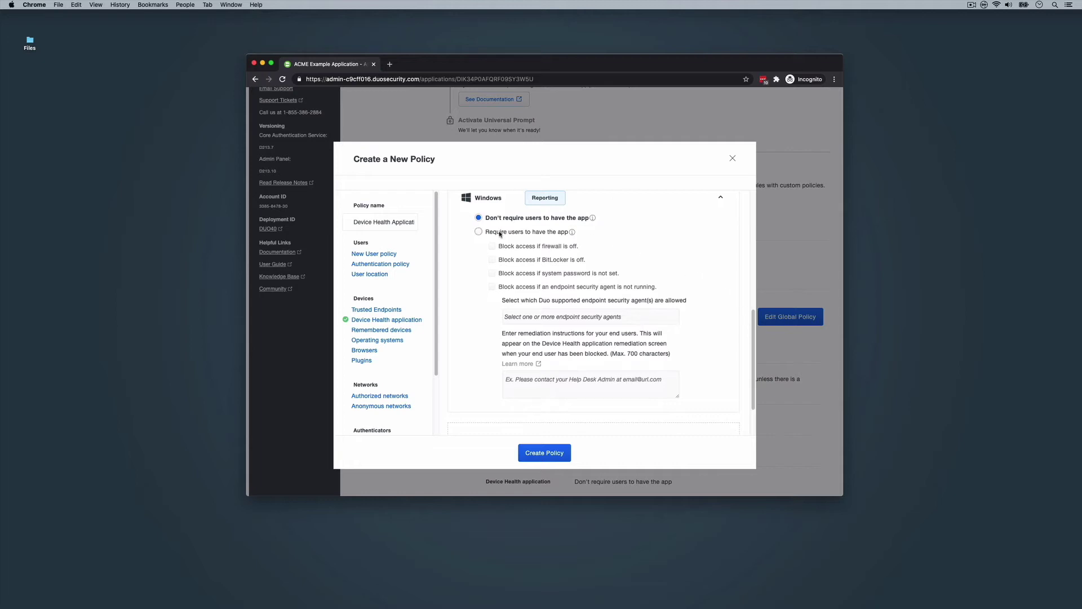
pyautogui.click(478, 232)
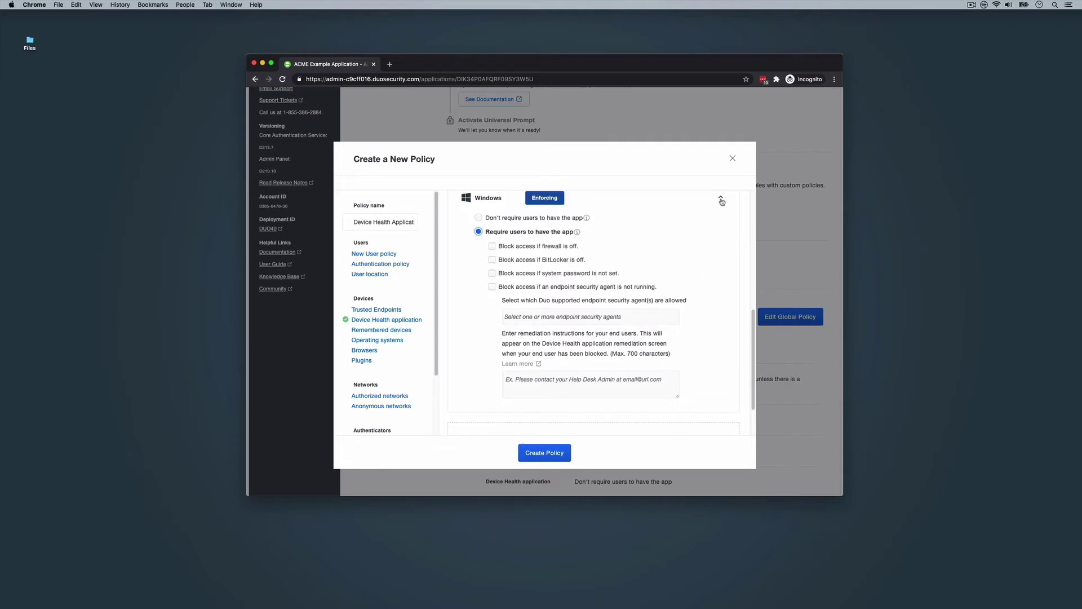
pyautogui.click(720, 196)
pyautogui.moveTo(753, 321); pyautogui.dragTo(752, 243)
pyautogui.click(722, 237)
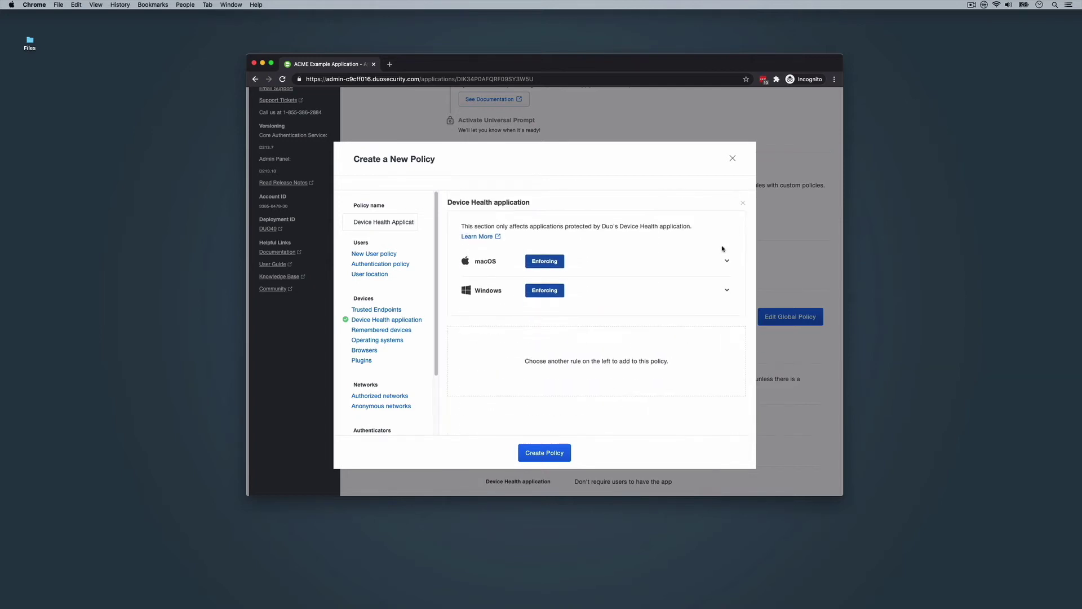
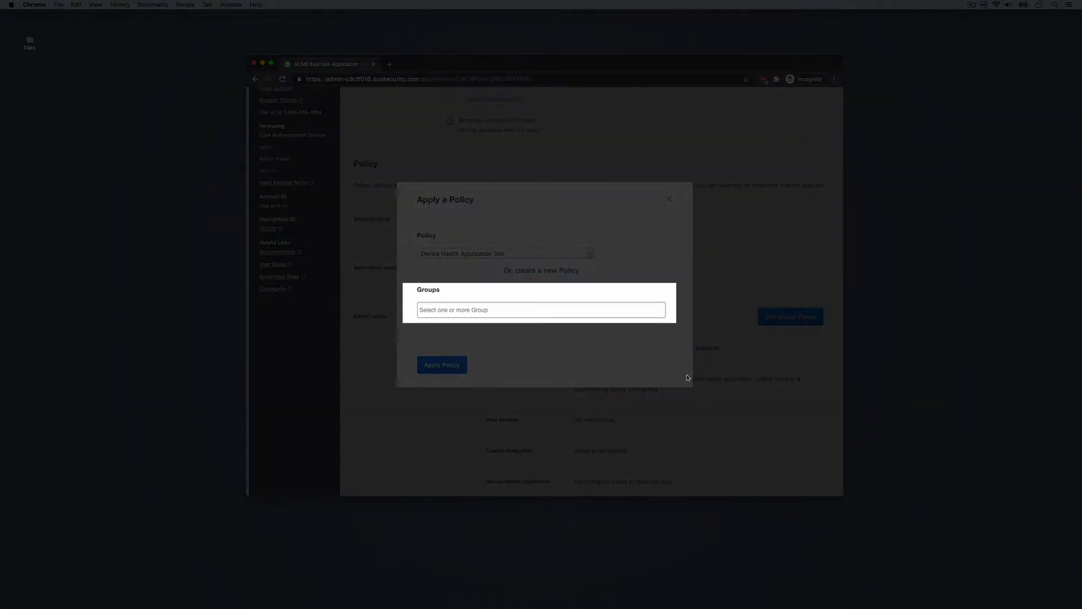
# Apply the Device Health Application Test policy to the Device Health Application Pilot Group and show its restrictions.
pyautogui.click(641, 310)
pyautogui.write('device')
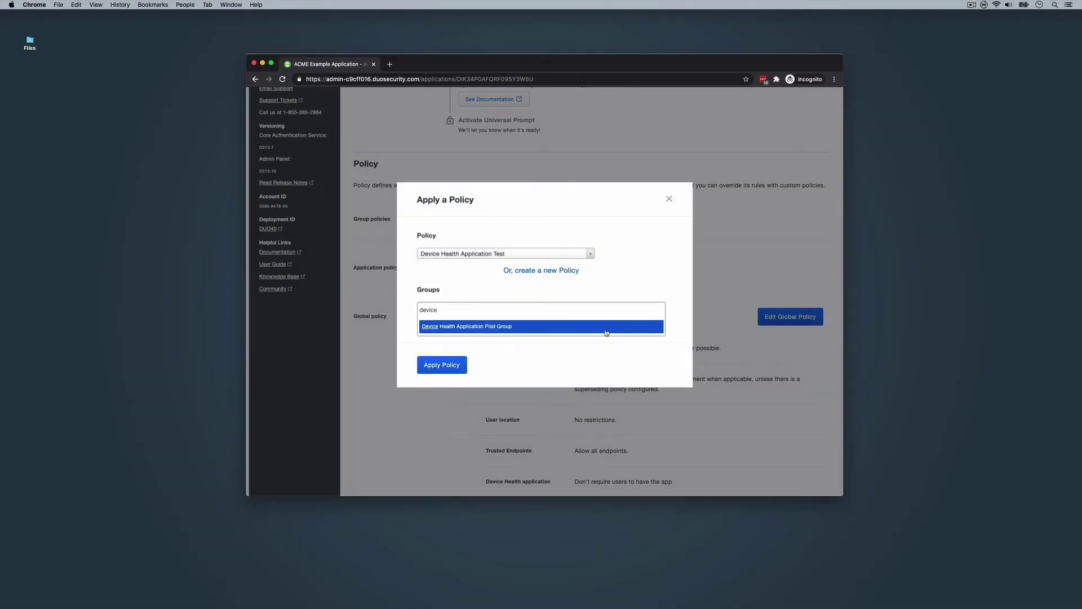
pyautogui.click(606, 332)
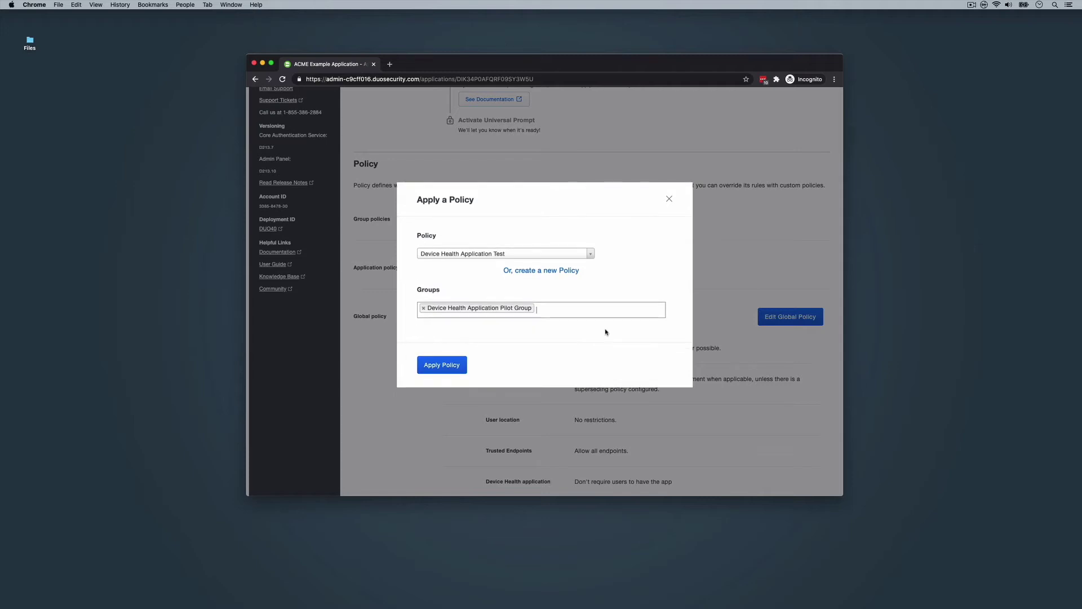
pyautogui.click(453, 366)
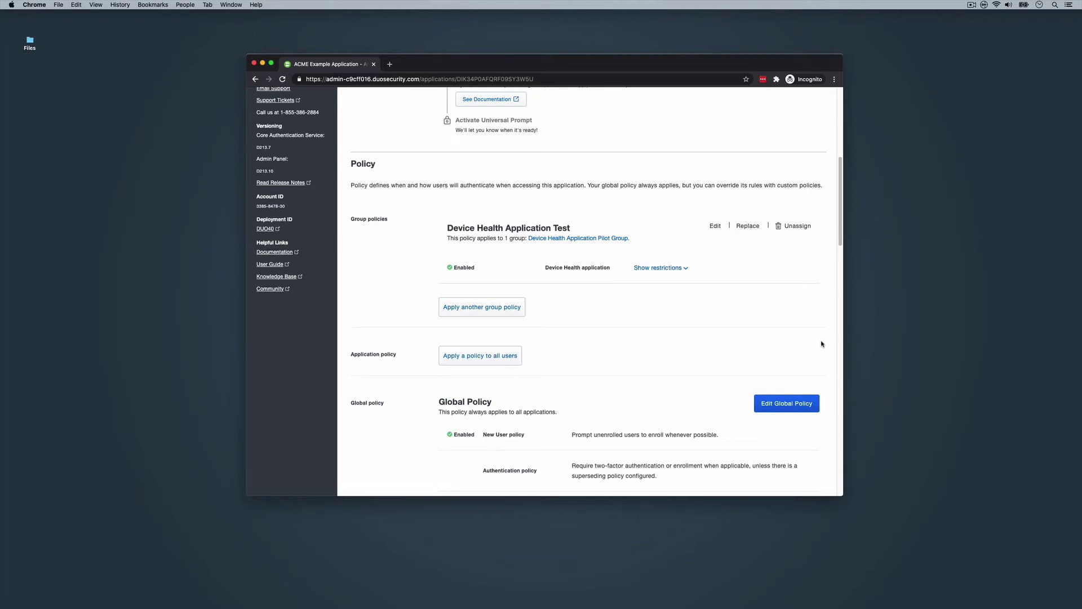
pyautogui.click(683, 268)
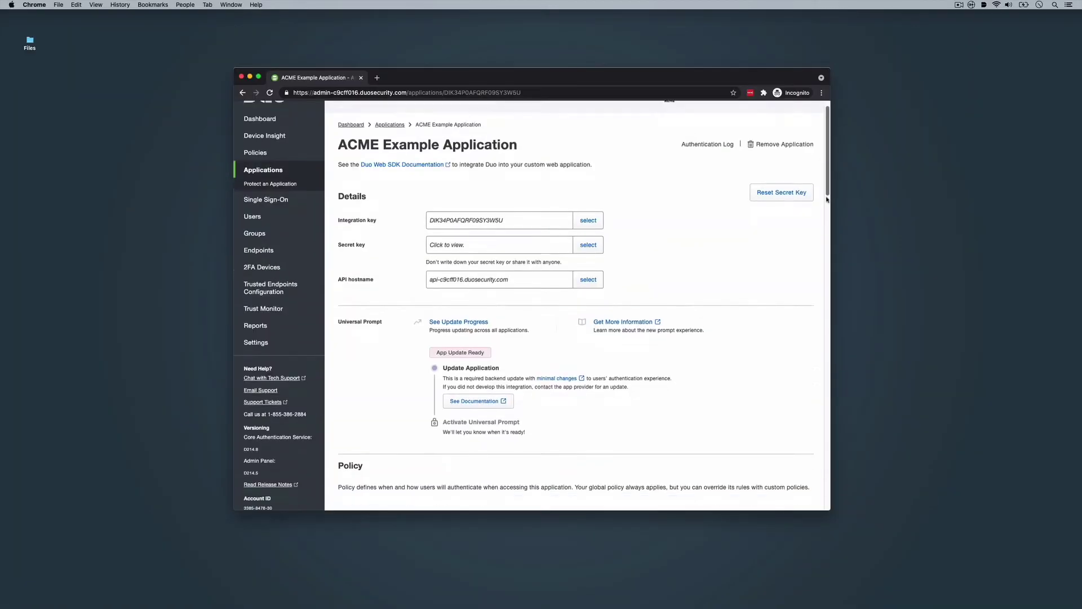
# Edit the group policy to block macOS access unless Cisco AMP for Endpoints is running, with remediation instructions giving the help desk e-mail.
pyautogui.scroll(-5, 822, 248)
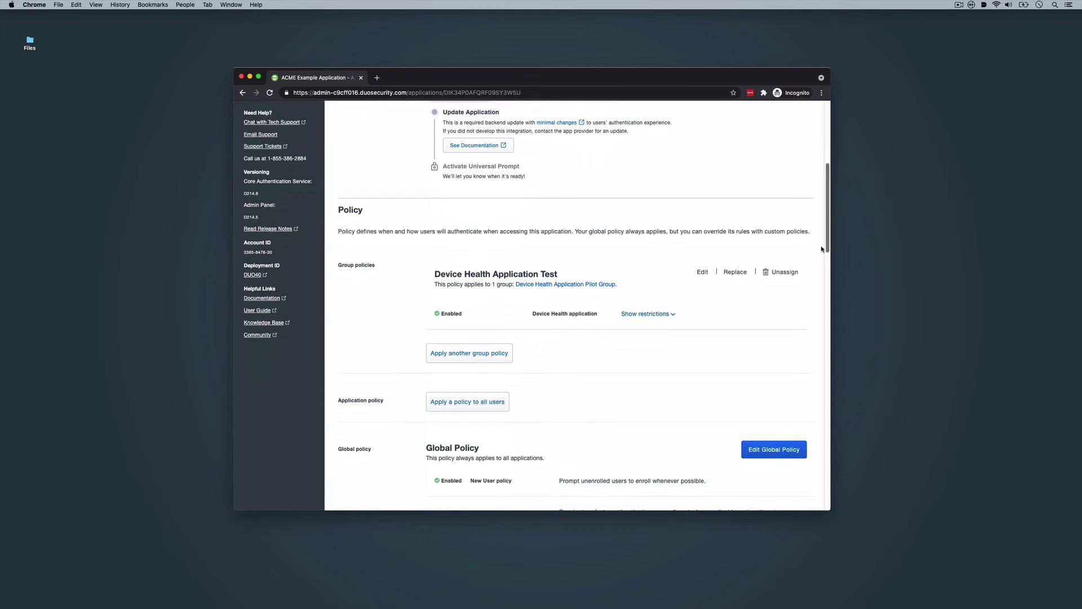
pyautogui.click(702, 272)
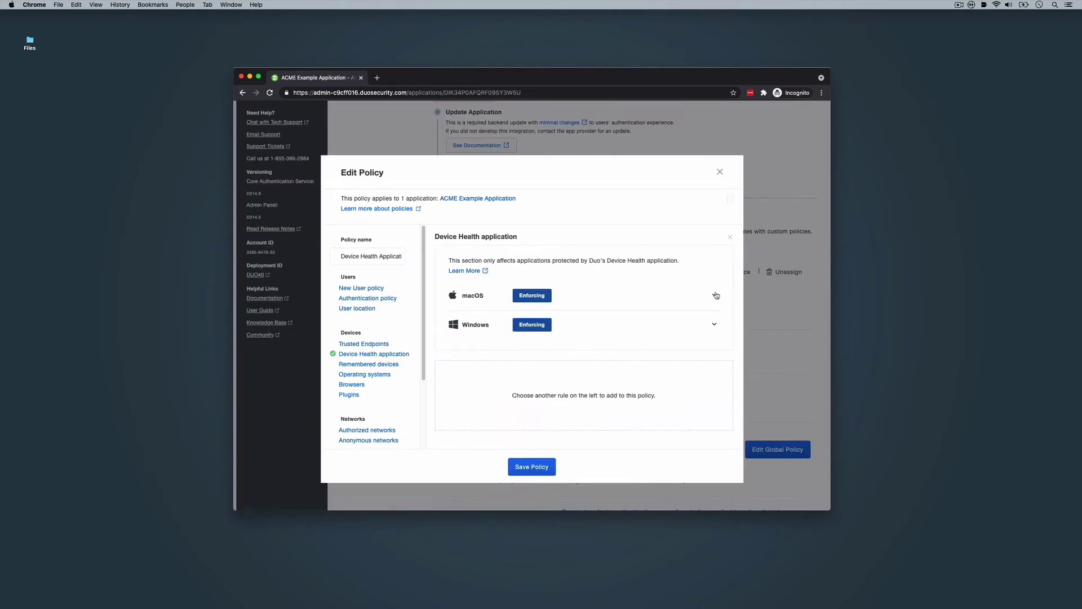
pyautogui.click(715, 295)
pyautogui.scroll(-2, 735, 299)
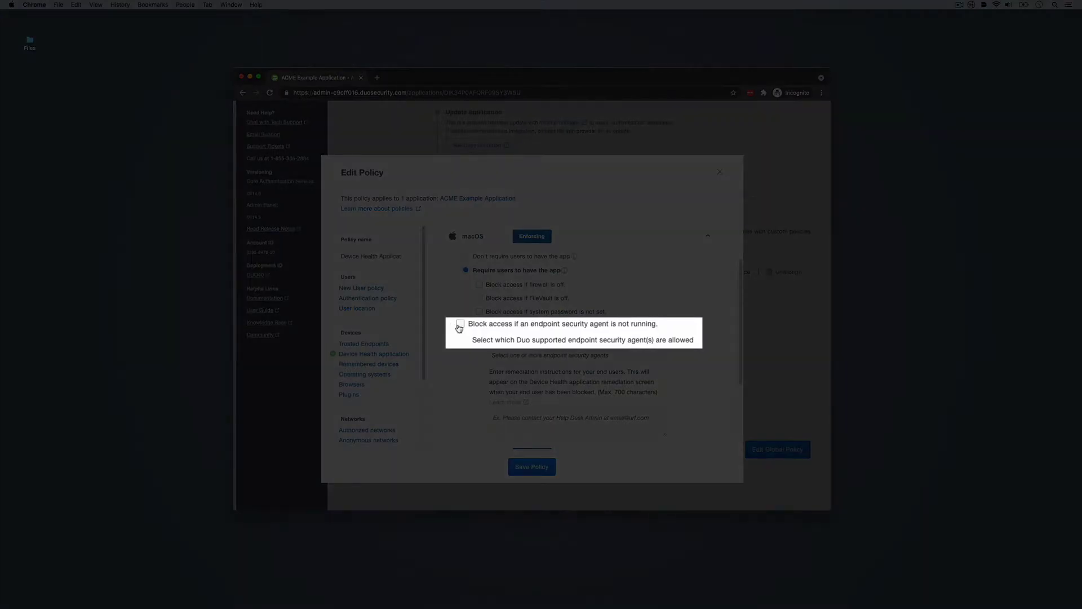
pyautogui.click(458, 326)
pyautogui.click(496, 355)
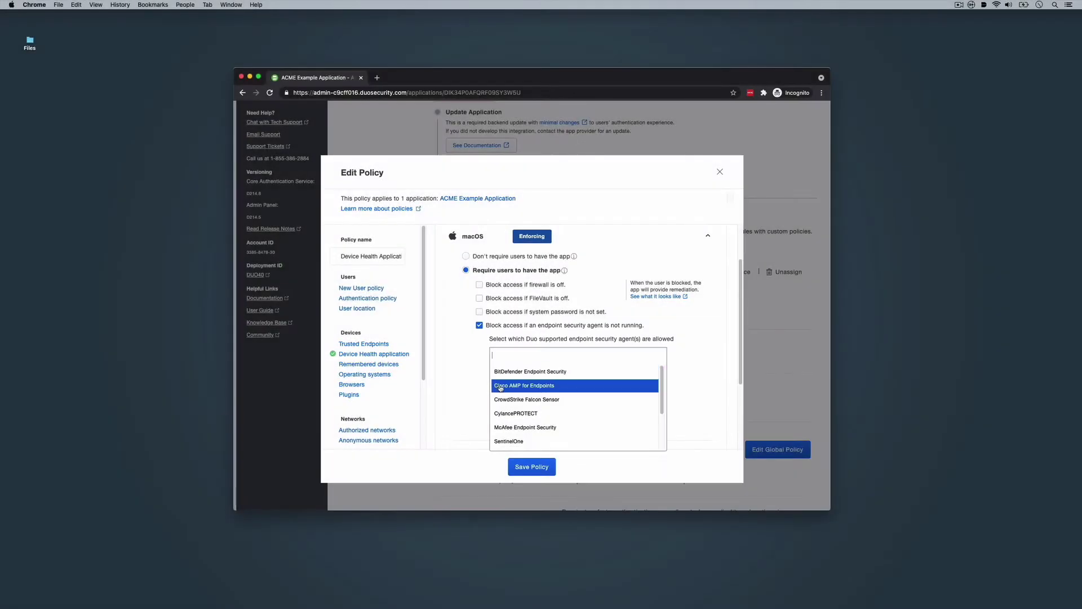
pyautogui.click(500, 388)
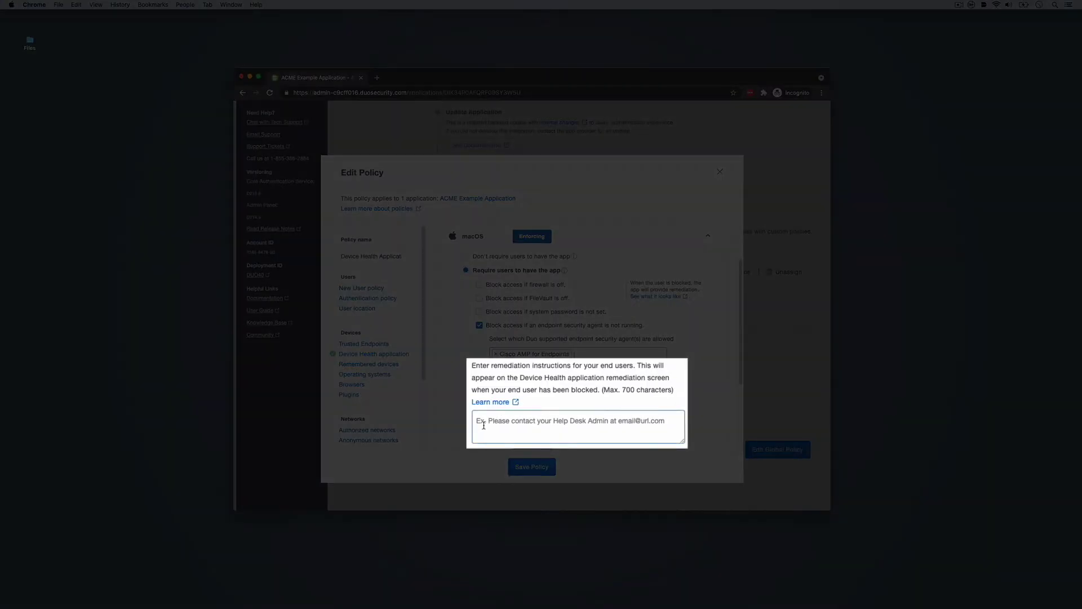
pyautogui.press('super+v')
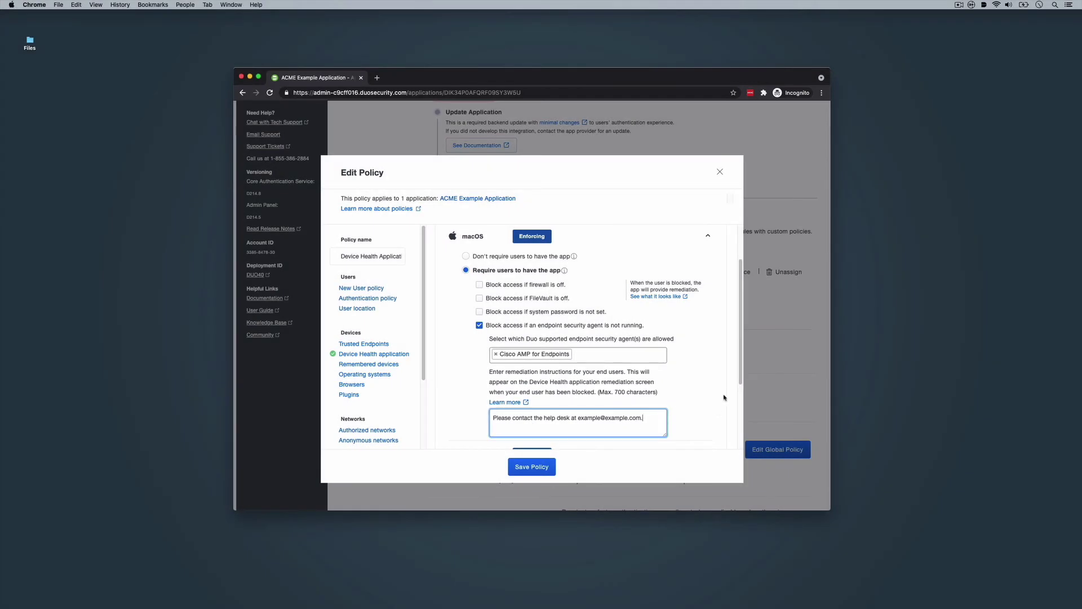
# Block Windows access unless Cisco AMP for Endpoints is running, add the same help desk remediation instructions, and save the policy.
pyautogui.scroll(-2, 737, 382)
pyautogui.scroll(-2, 737, 381)
pyautogui.click(707, 384)
pyautogui.scroll(-5, 736, 392)
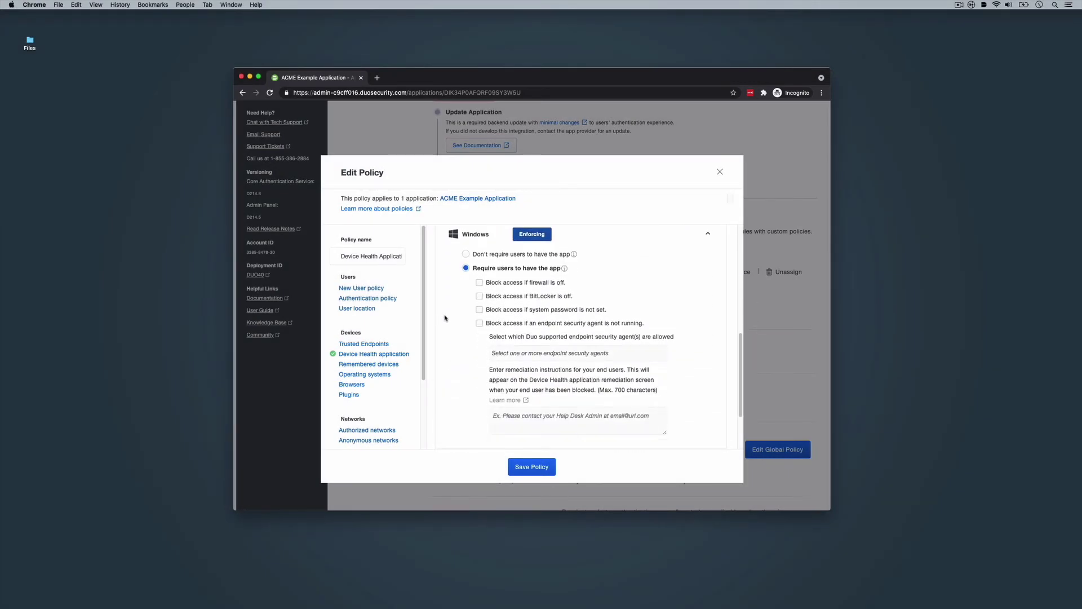
pyautogui.click(479, 323)
pyautogui.click(502, 353)
pyautogui.press('Return')
pyautogui.press('Tab')
pyautogui.press('super+v')
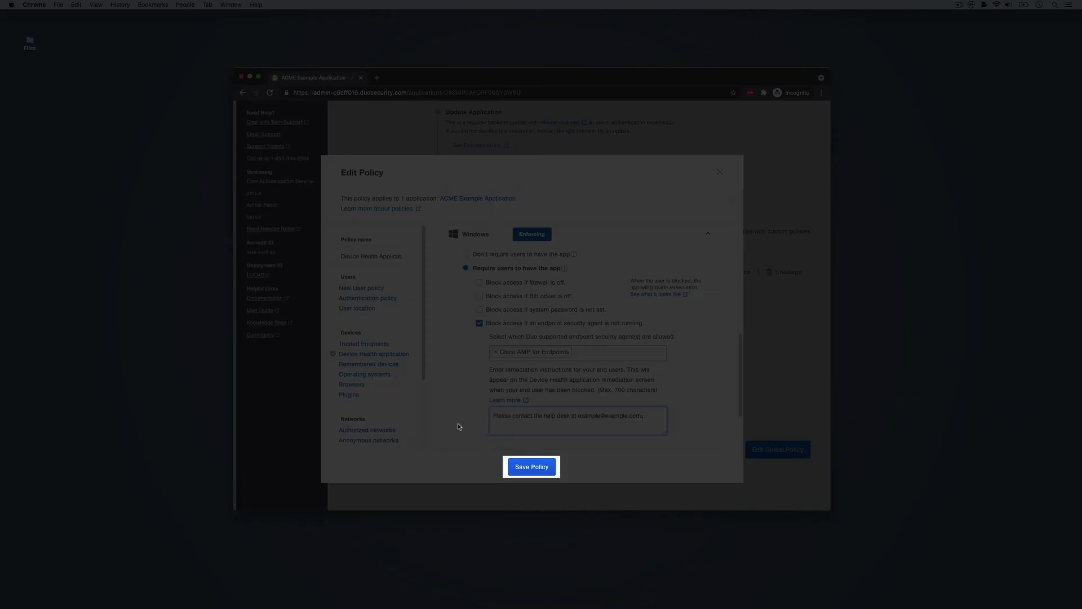
pyautogui.click(525, 466)
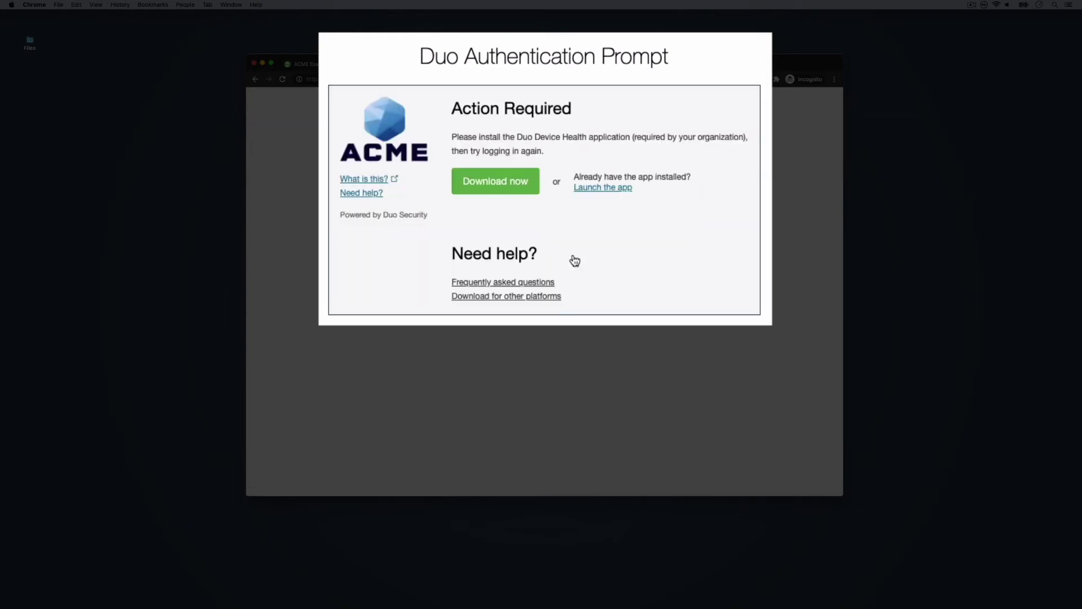
# Download the Duo Device Health disk image from the authentication prompt and open its Install-DuoDeviceHealth.pkg package.
pyautogui.click(530, 187)
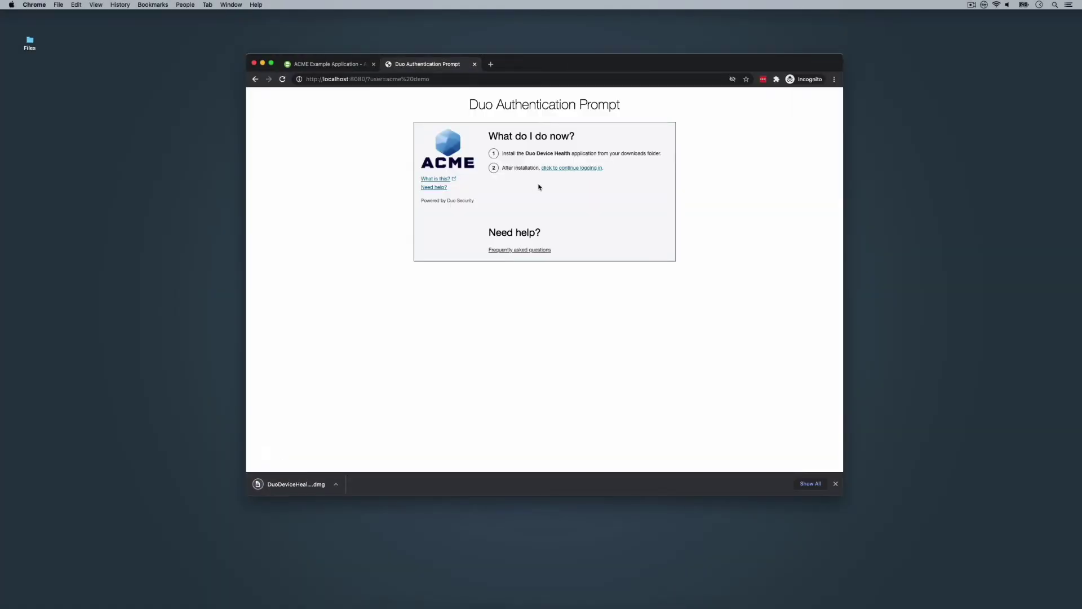
pyautogui.click(283, 483)
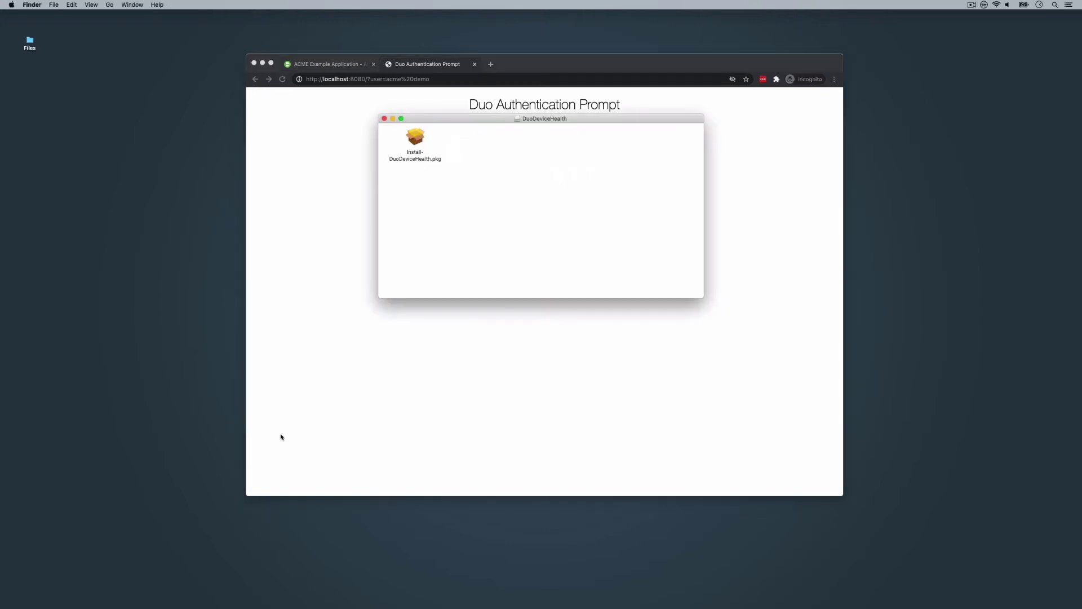
pyautogui.doubleClick(416, 137)
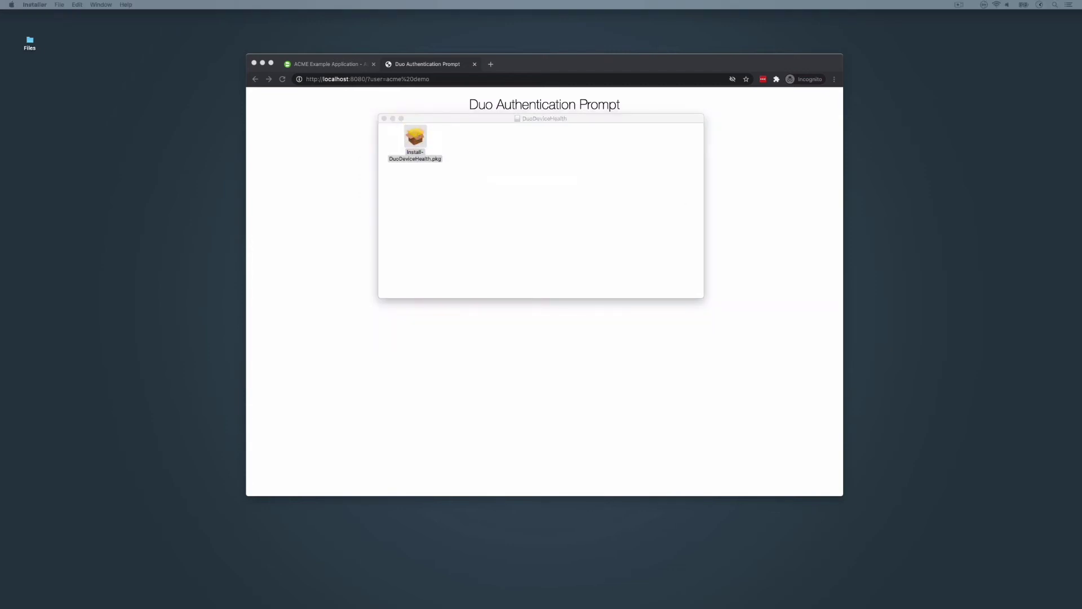
# Install Duo Device Health, then close the installer and the DuoDeviceHealth disk image window.
pyautogui.moveTo(971, 266); pyautogui.dragTo(595, 222)
pyautogui.click(745, 396)
pyautogui.click(744, 395)
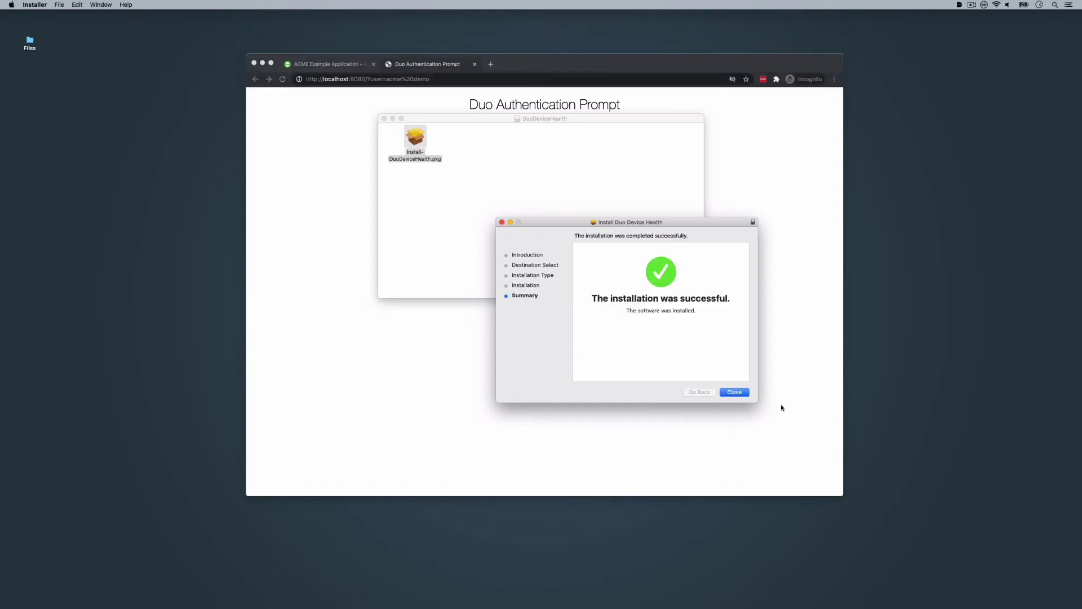
pyautogui.click(734, 392)
pyautogui.click(685, 272)
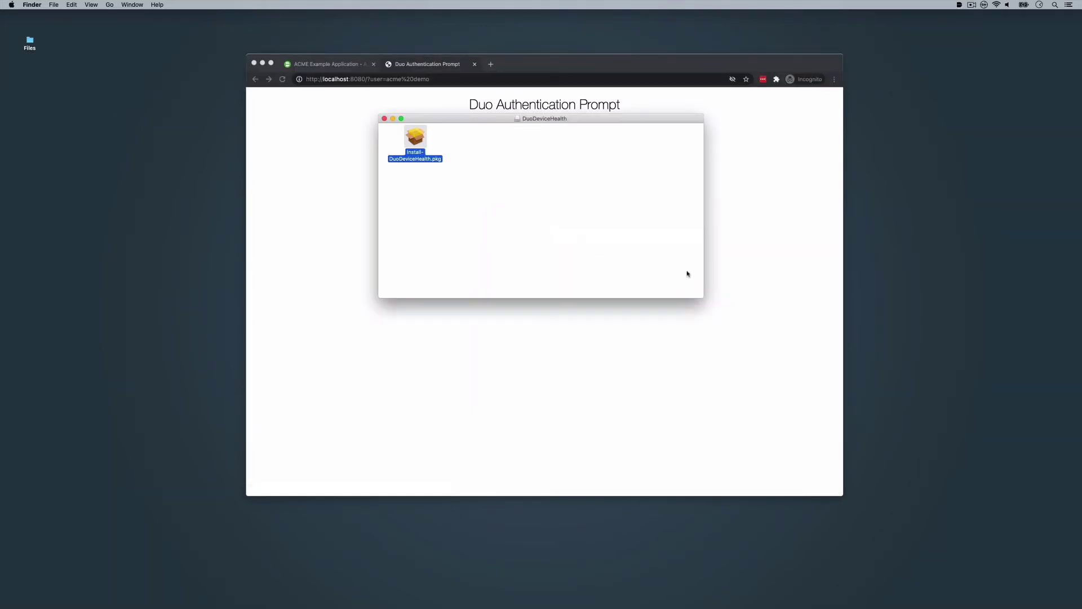
pyautogui.click(385, 119)
# Open the Duo Device Health app to check the system's security status.
pyautogui.click(664, 145)
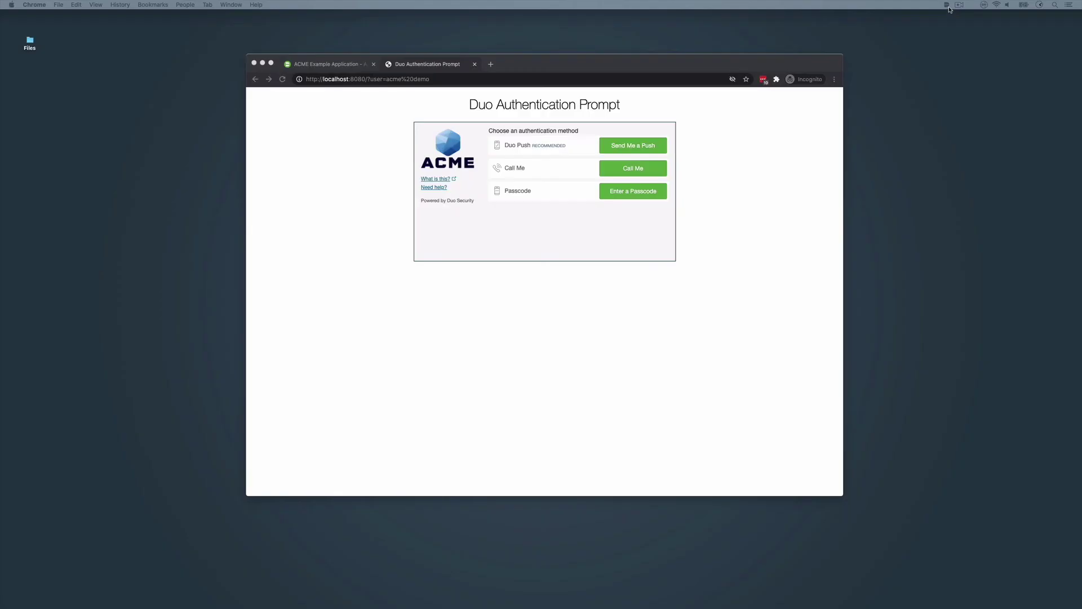
pyautogui.click(958, 5)
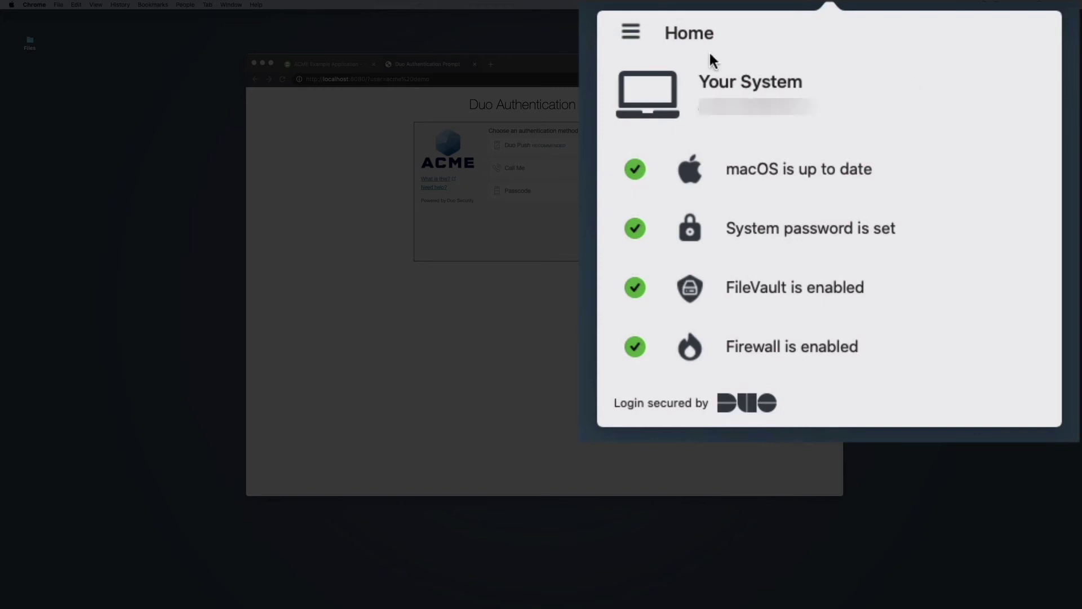
# Look over the Duo Device Health app's navigation options, return to its home view and close the app.
pyautogui.click(630, 31)
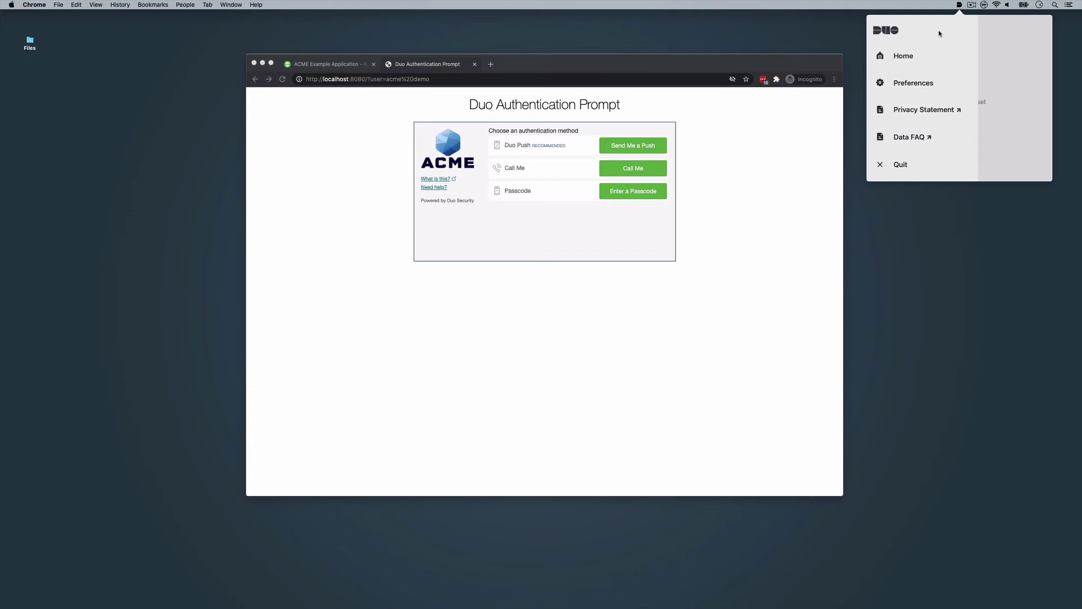
pyautogui.click(1004, 62)
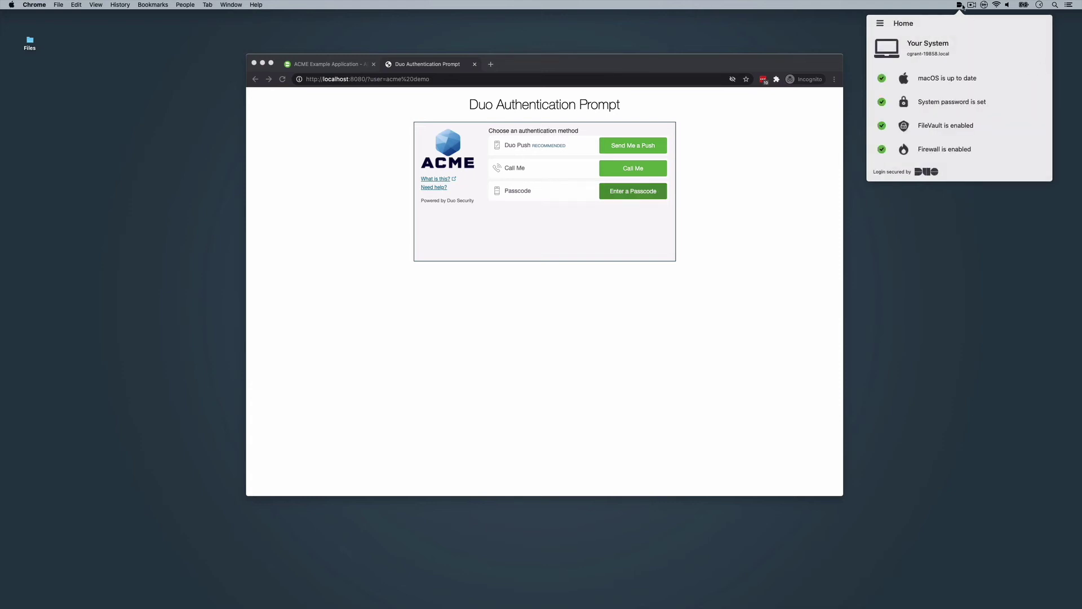
pyautogui.click(1065, 123)
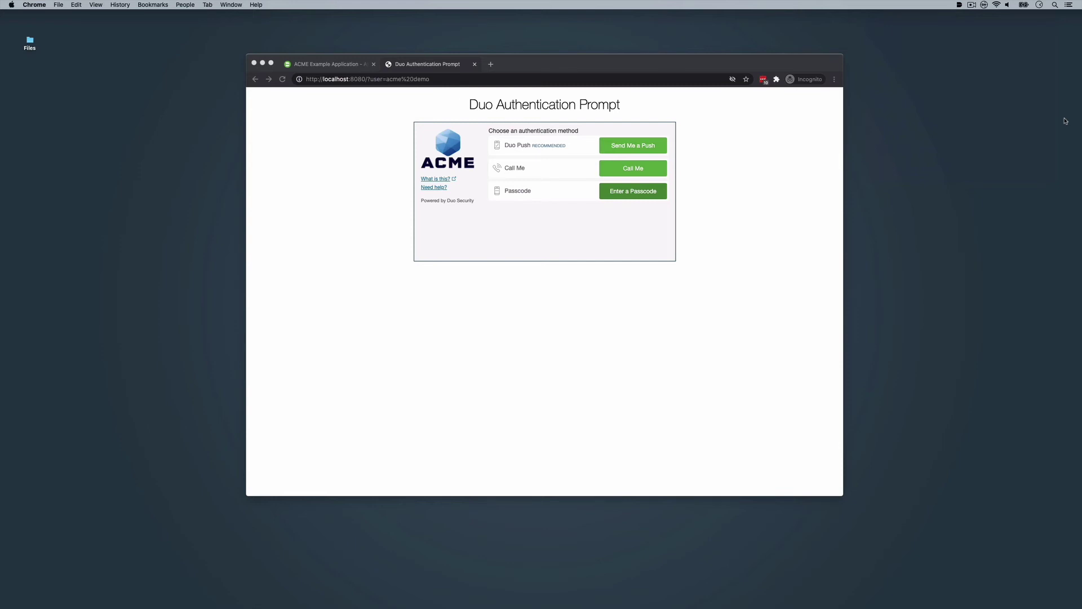
pyautogui.click(959, 5)
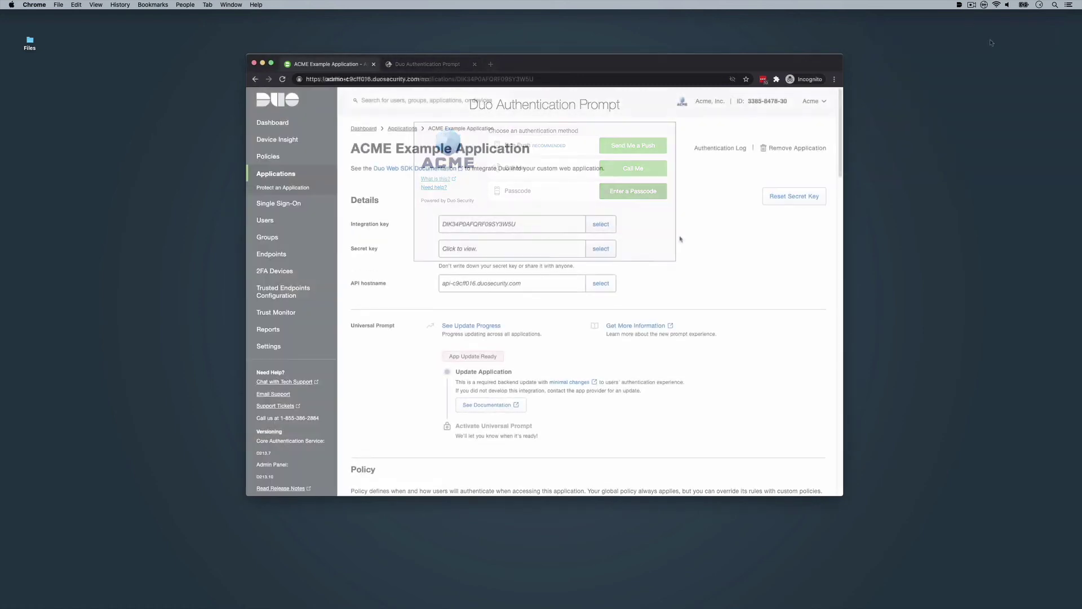
# Edit the Device Health Application Test policy to block macOS access if FileVault is off, and save it.
pyautogui.scroll(-5, 680, 239)
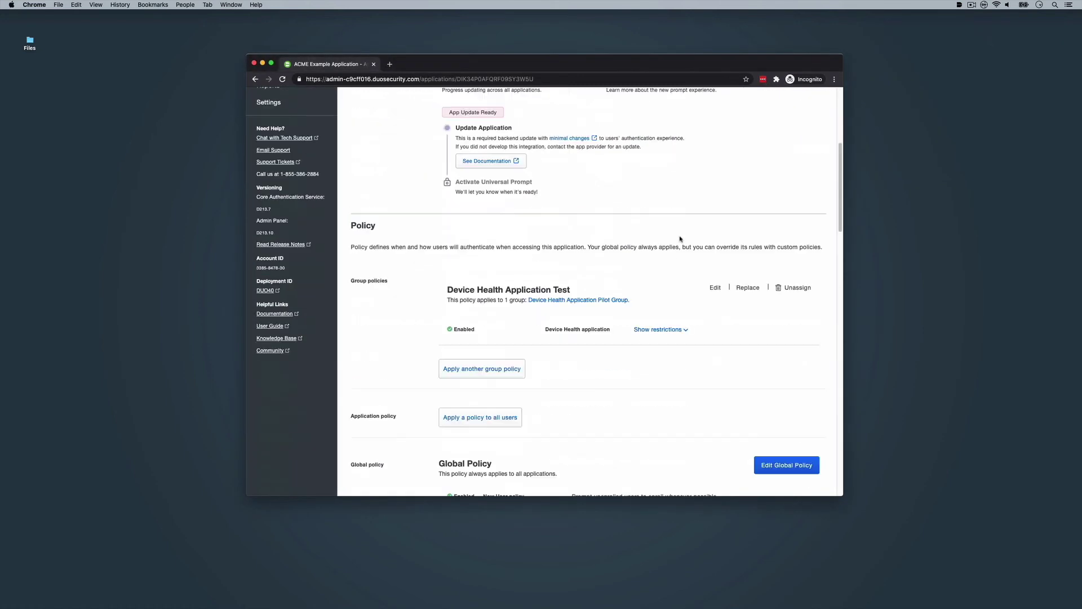
pyautogui.click(714, 291)
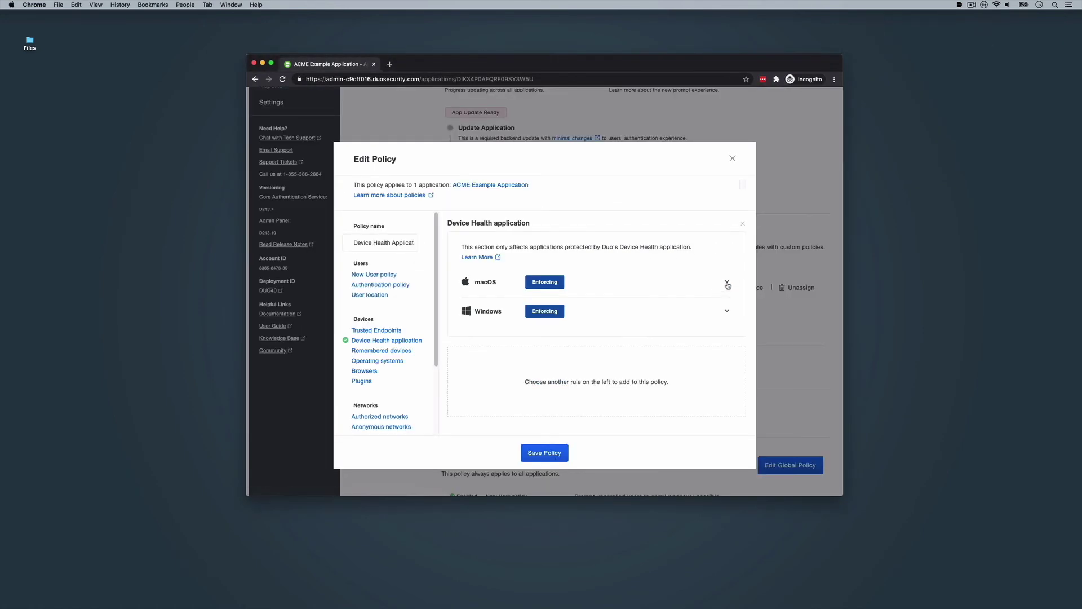
pyautogui.click(727, 282)
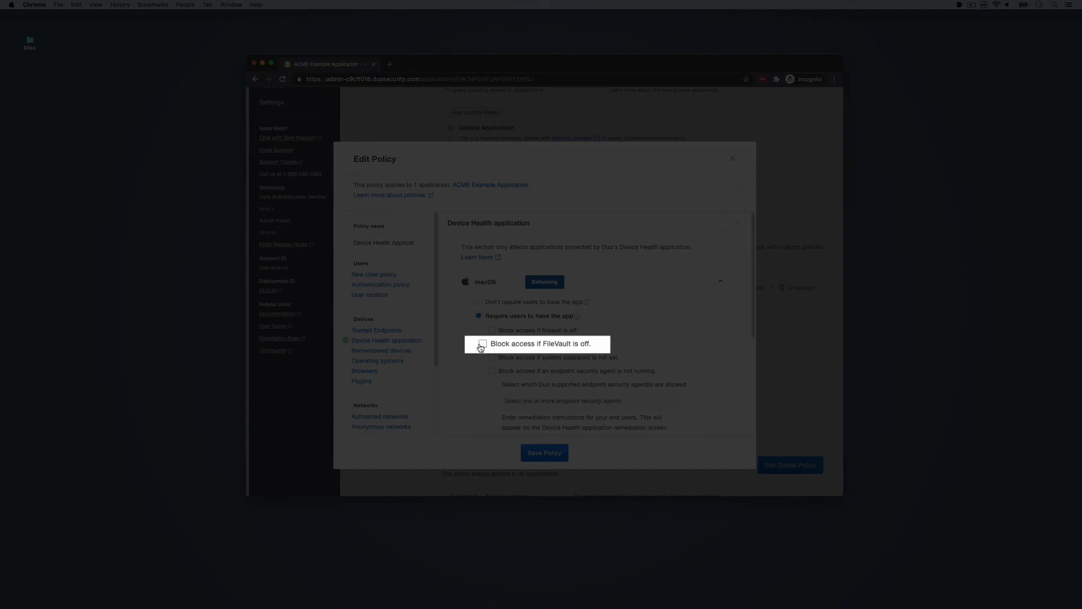
pyautogui.click(482, 345)
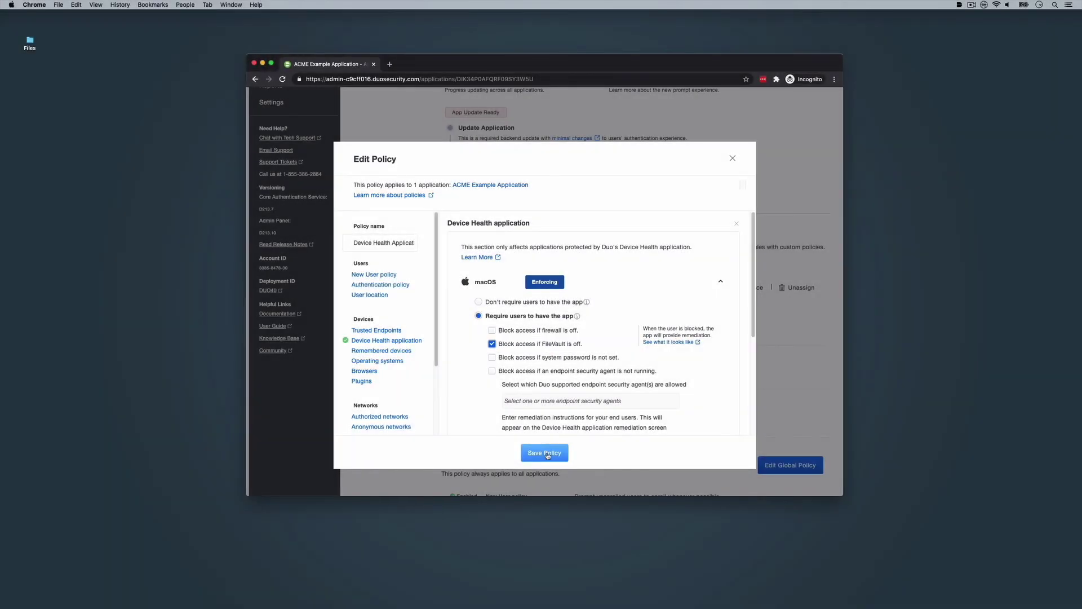
pyautogui.click(544, 453)
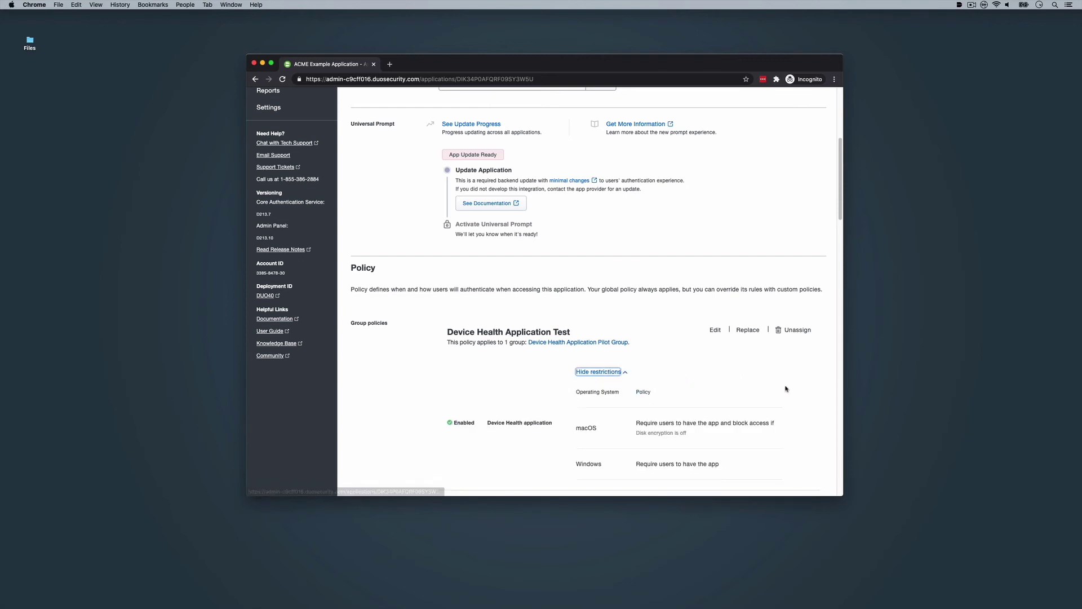
pyautogui.scroll(-1, 785, 387)
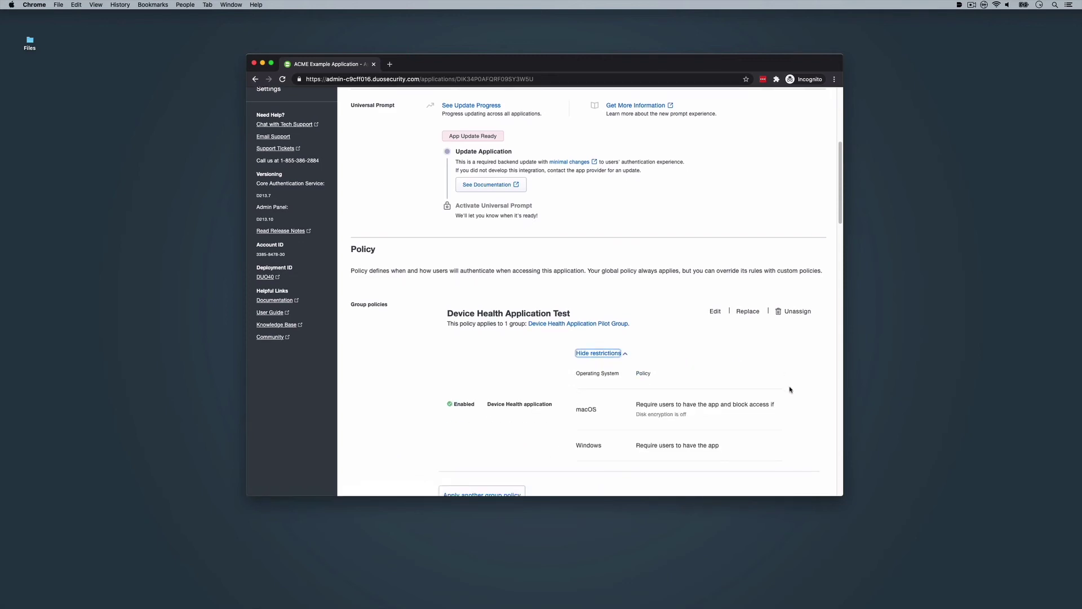
pyautogui.click(817, 396)
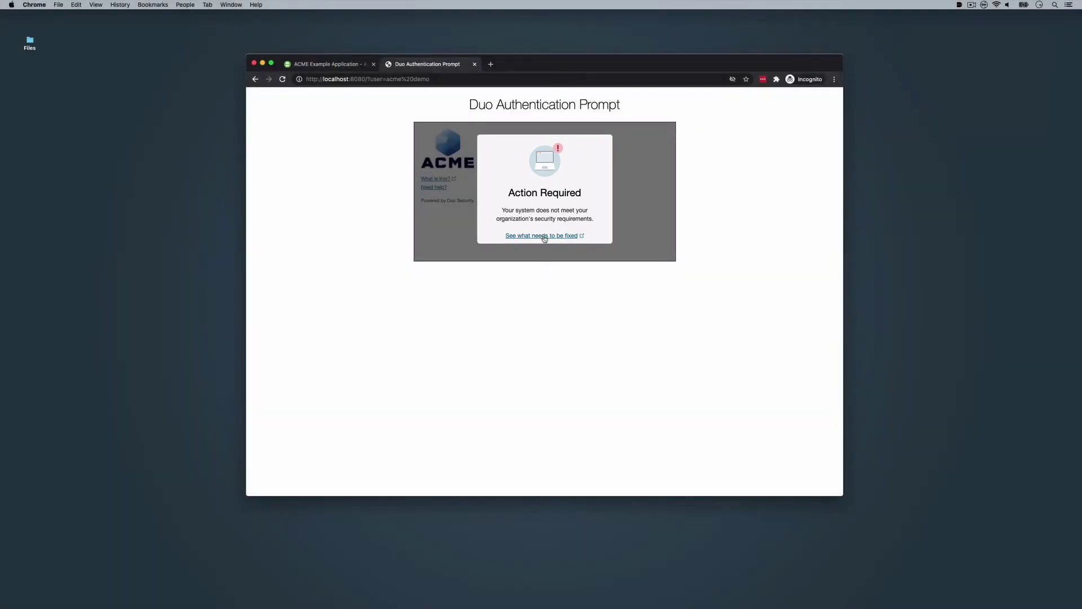
# Follow the authentication prompt's fix link to the disk encryption instructions, open FileVault Preferences and move that window over the browser.
pyautogui.click(543, 235)
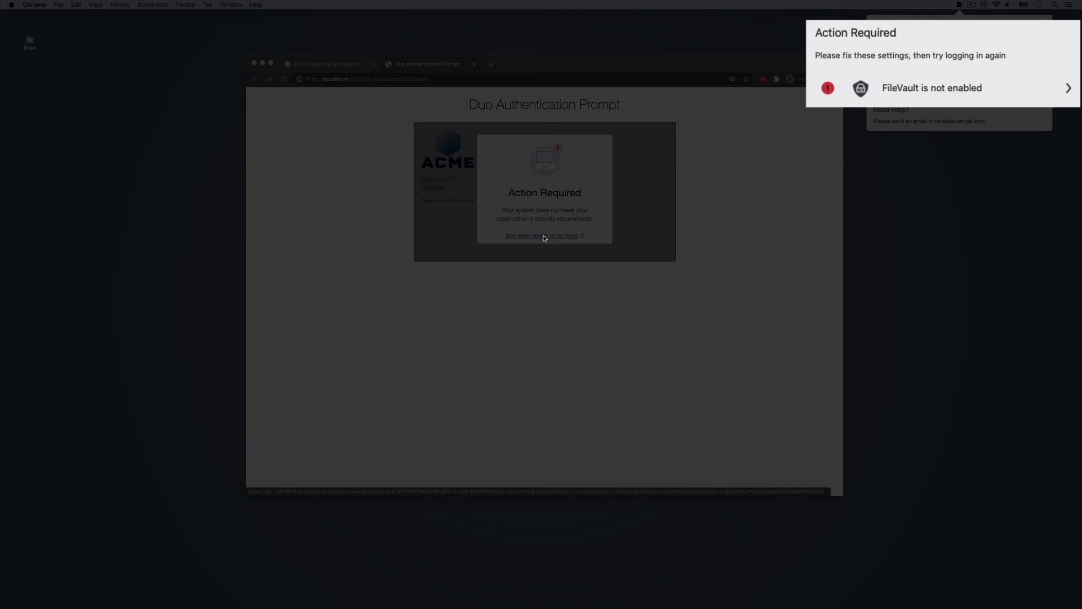
pyautogui.click(955, 90)
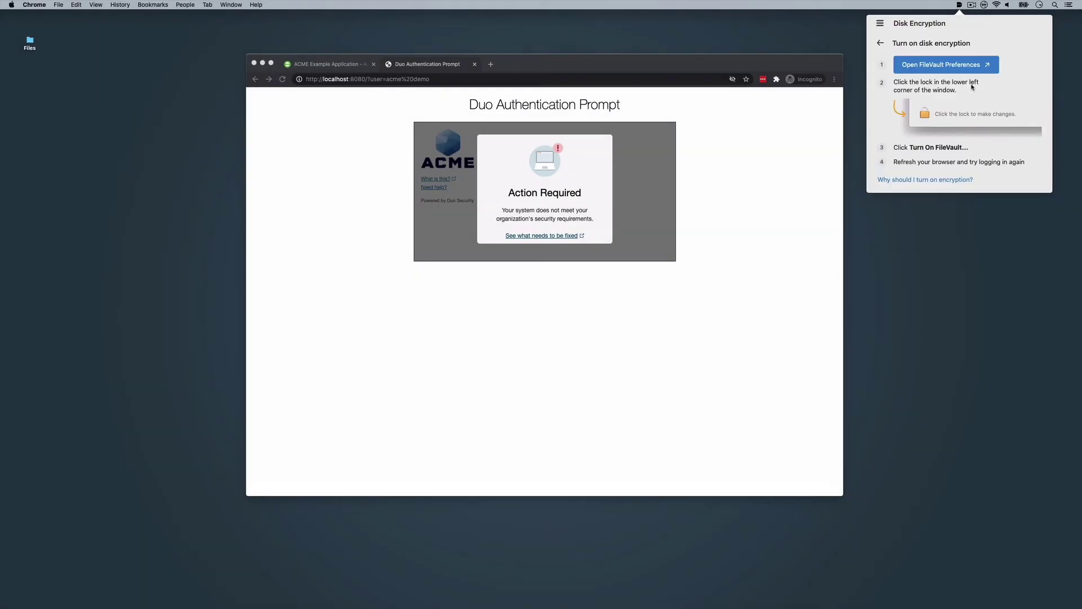
pyautogui.click(986, 65)
pyautogui.moveTo(753, 18); pyautogui.dragTo(548, 281)
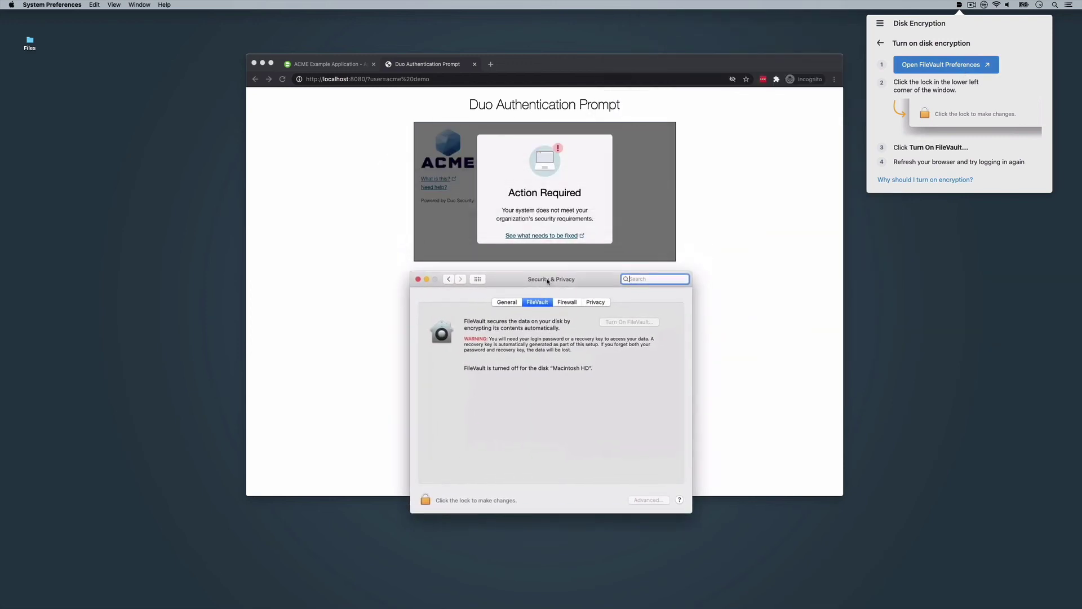
# Unlock the Security & Privacy settings with the account password and turn on FileVault.
pyautogui.click(425, 500)
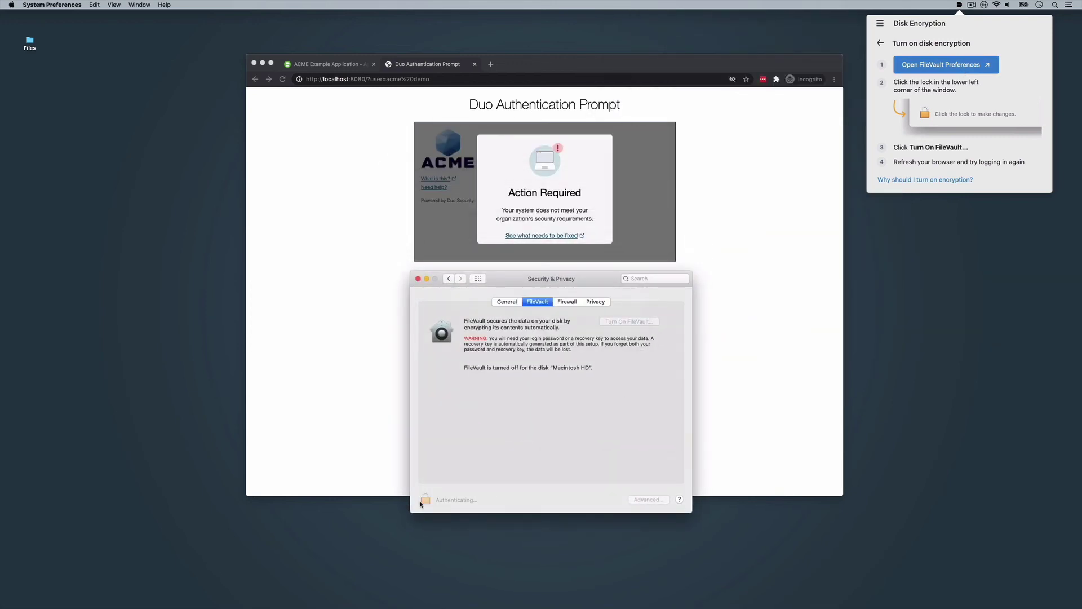
pyautogui.write('**********************')
pyautogui.press('Return')
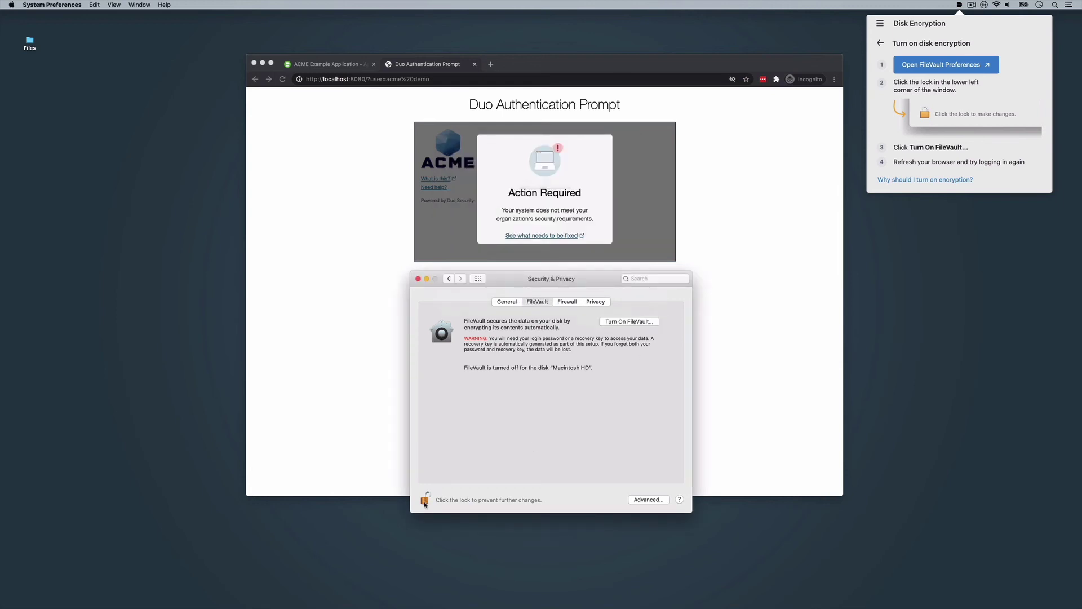
pyautogui.click(629, 321)
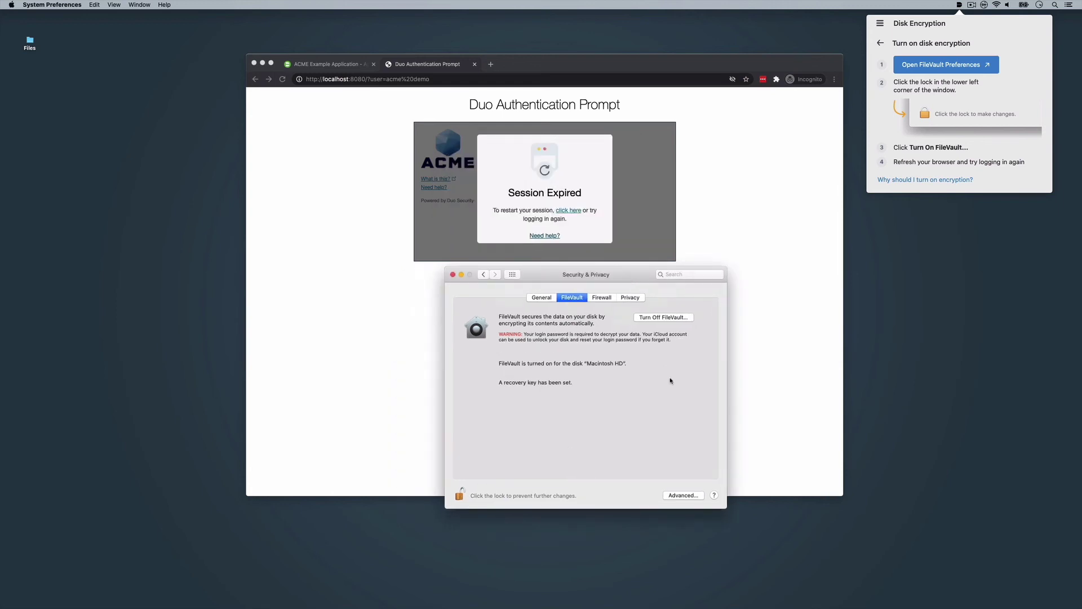
# Close the Security & Privacy window and restart the expired Duo authentication session.
pyautogui.click(453, 274)
pyautogui.click(567, 210)
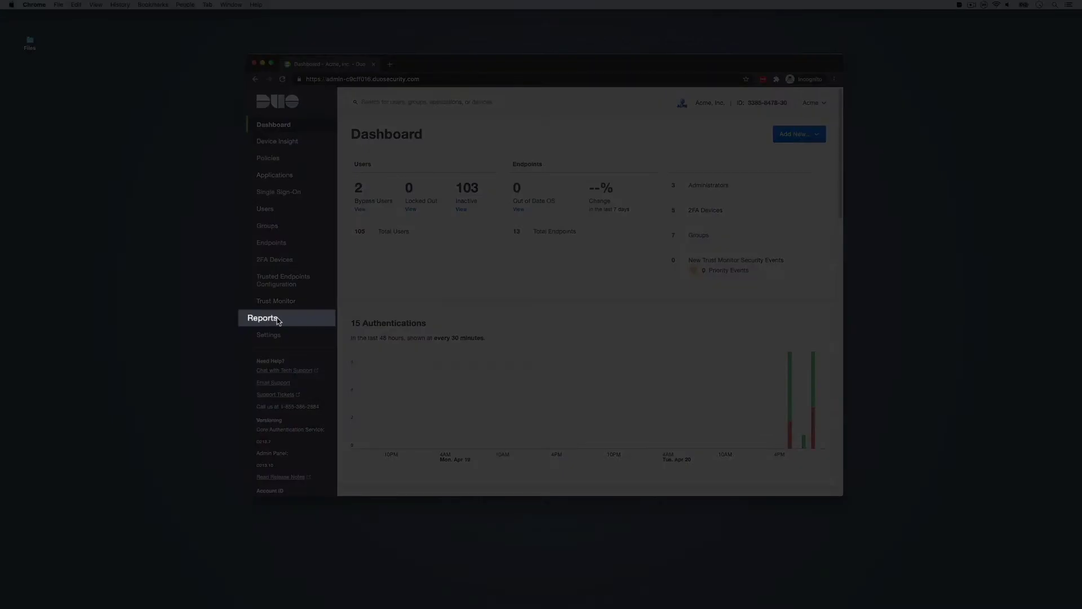
# Open the Authentication Log report, examine the access device details of the most recent granted authentication, and collapse them.
pyautogui.click(284, 319)
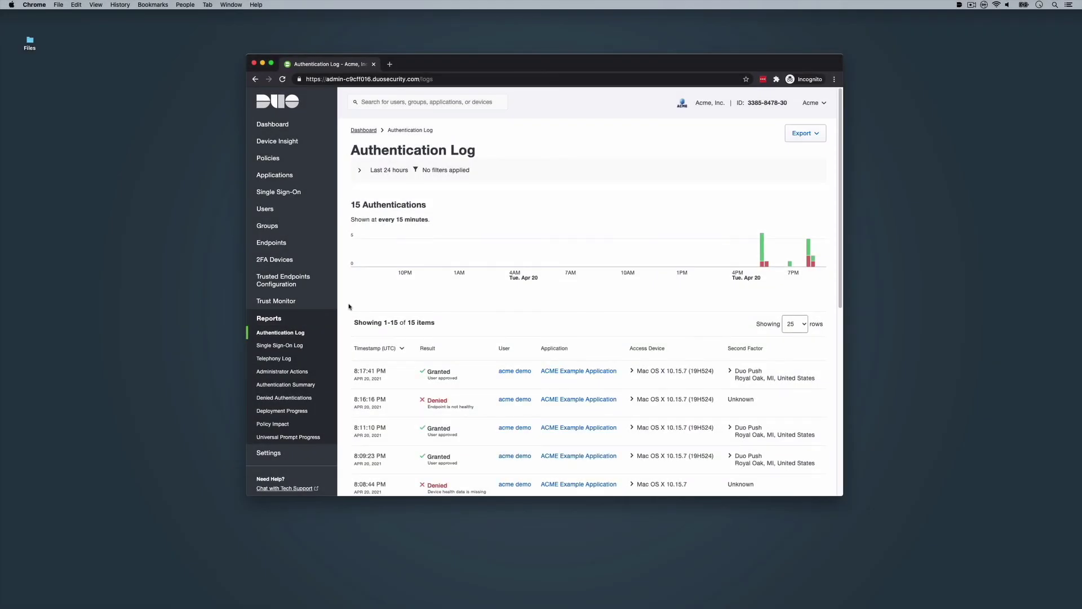
pyautogui.scroll(-1, 349, 307)
pyautogui.click(666, 357)
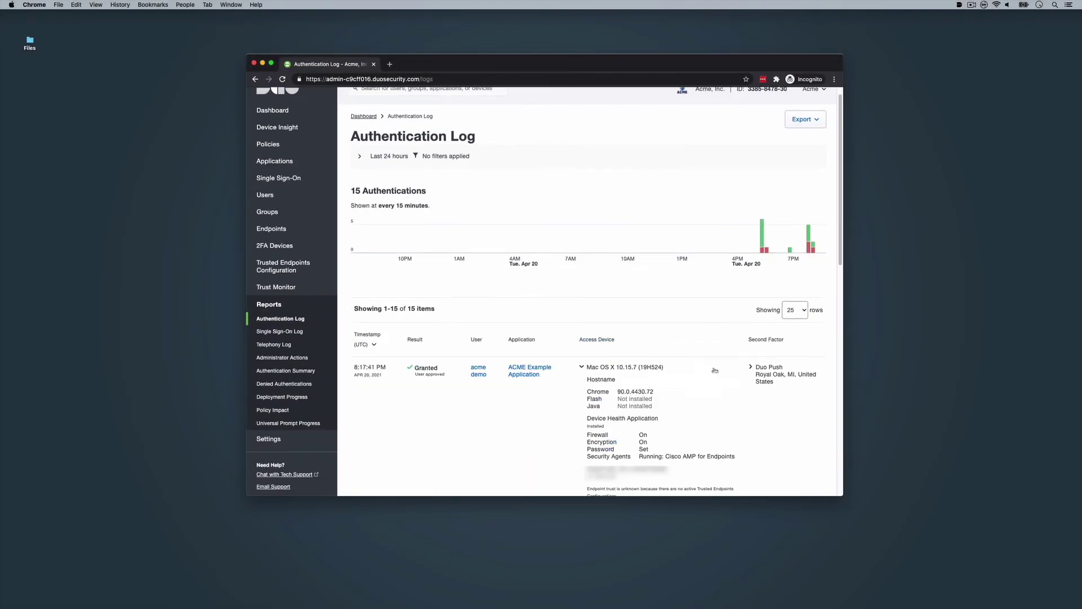
pyautogui.scroll(-2, 716, 369)
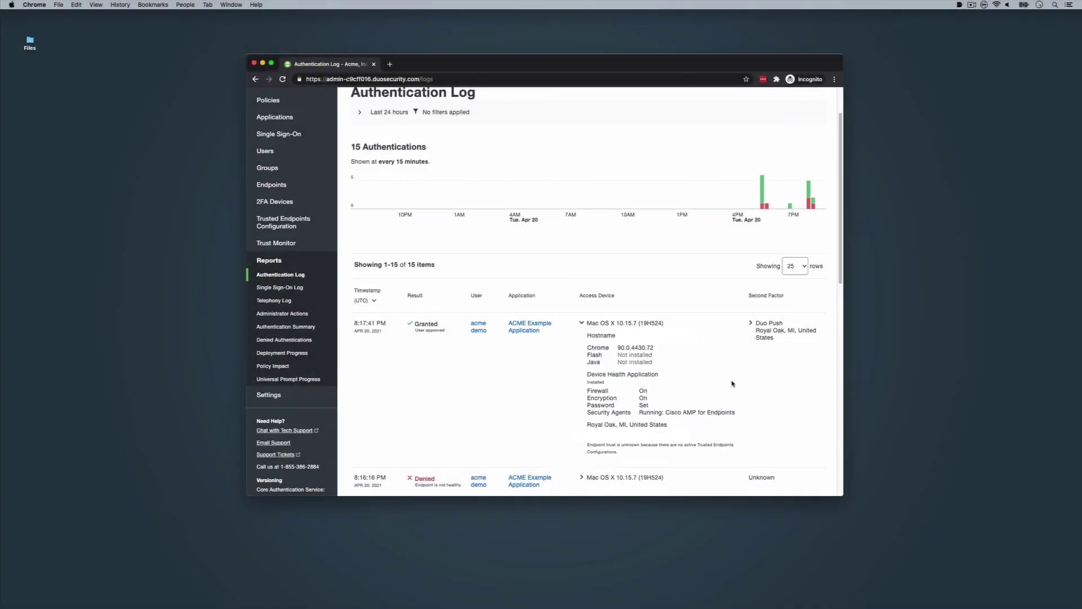
pyautogui.click(713, 324)
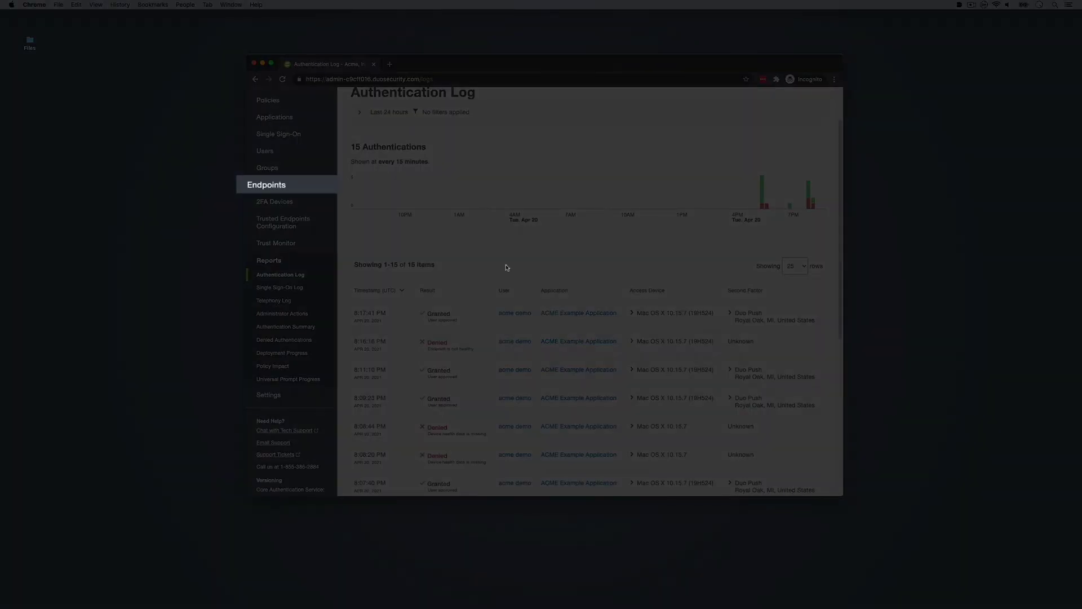
# Open the Endpoints list and filter it to Mac OS X devices.
pyautogui.click(302, 188)
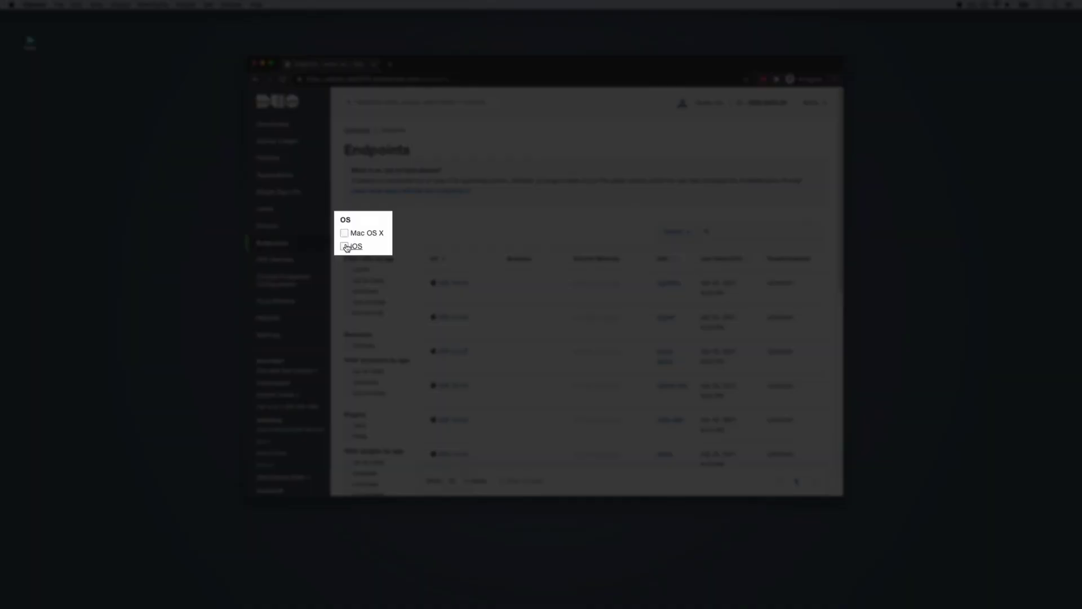
pyautogui.click(347, 233)
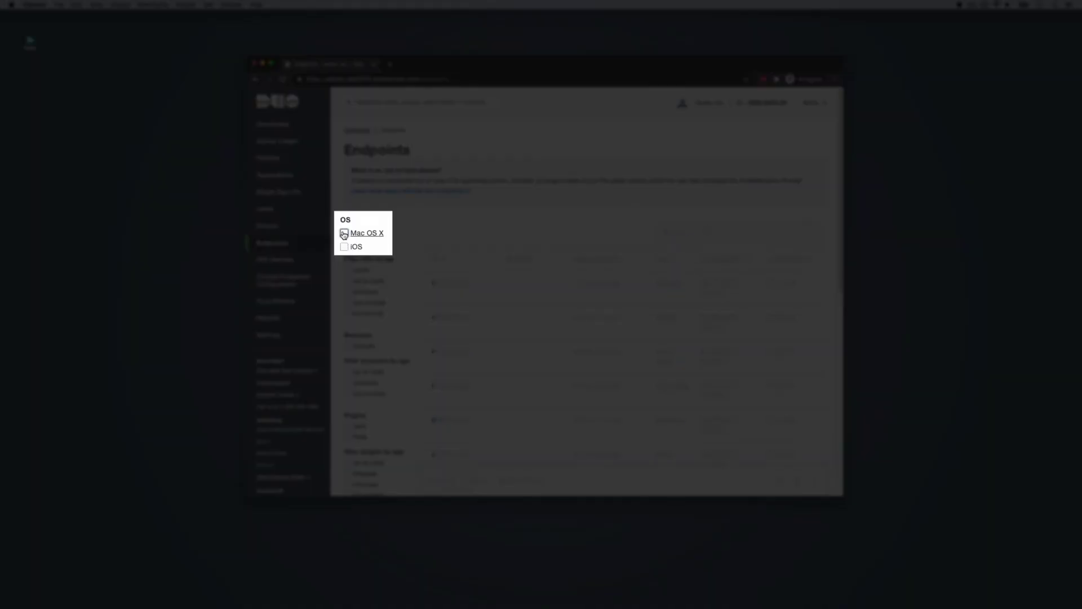
pyautogui.scroll(-2, 337, 193)
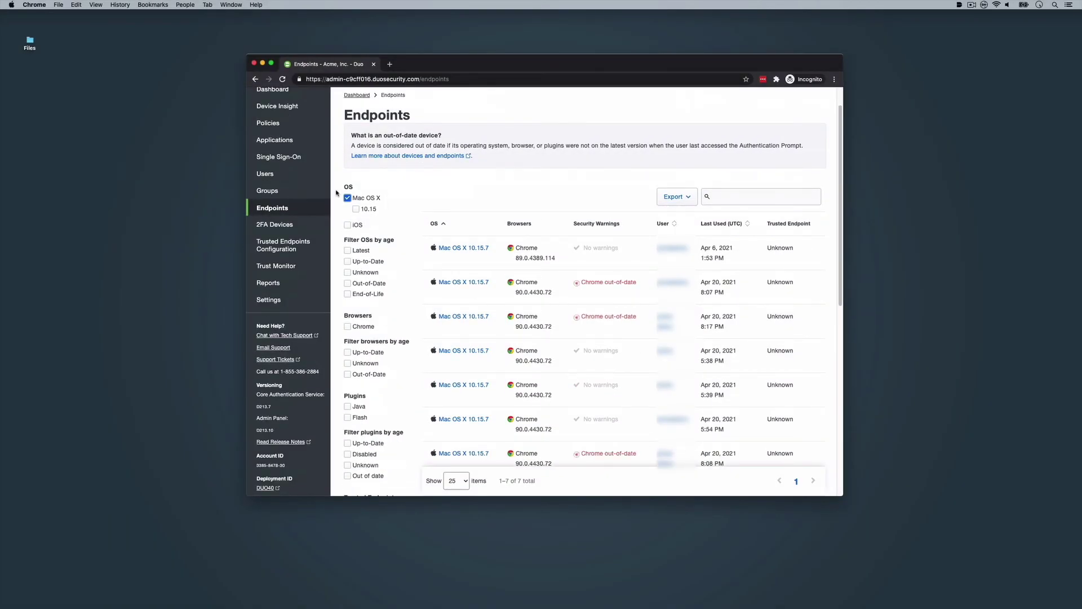